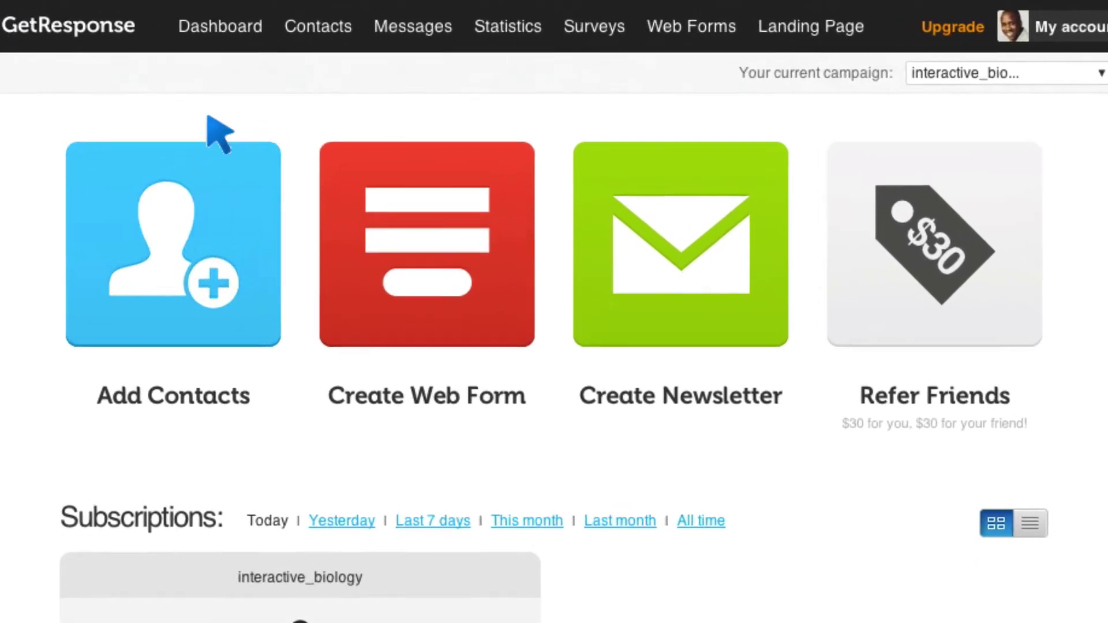
# Step: Create a new survey with Name and Title both set to 'Test Survey'
pyautogui.moveTo(594, 26)
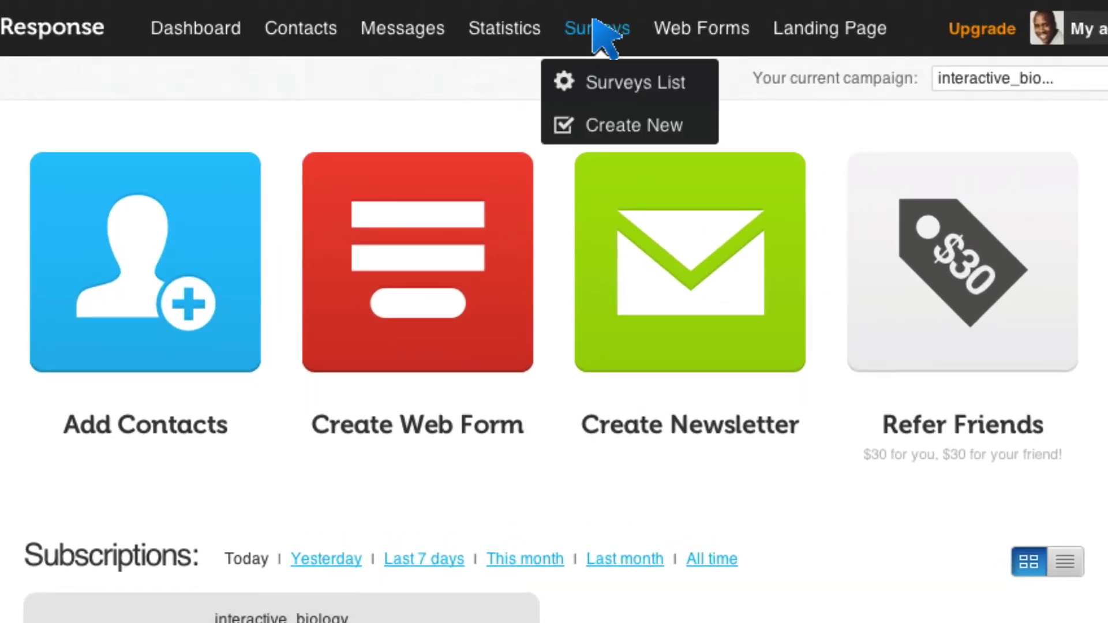
pyautogui.click(594, 127)
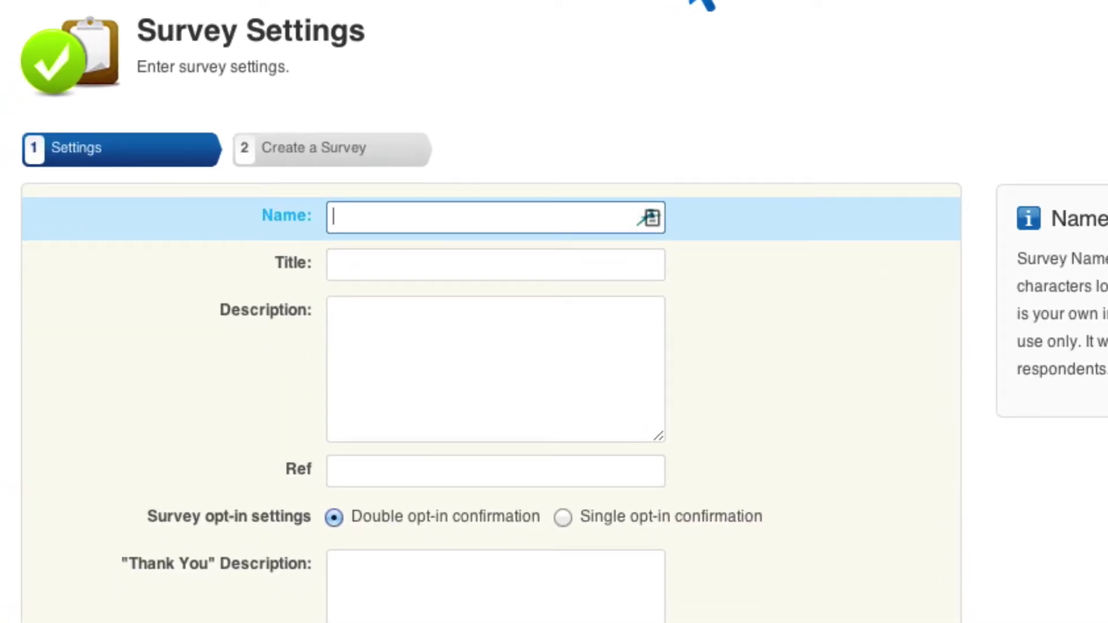
pyautogui.write('Test Survey')
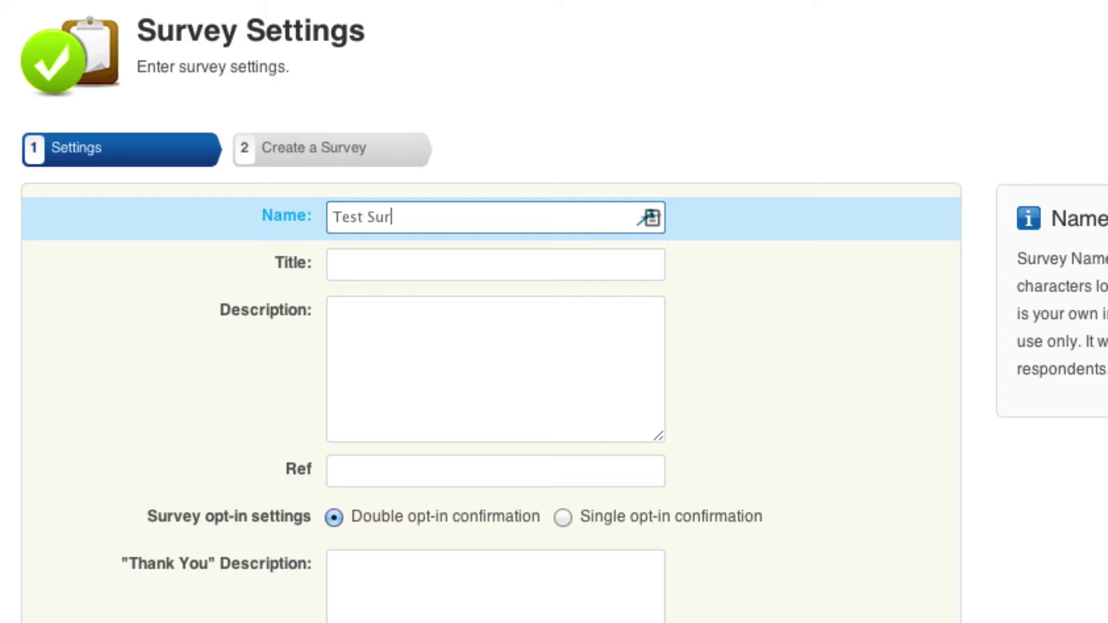
pyautogui.click(430, 263)
pyautogui.write('T')
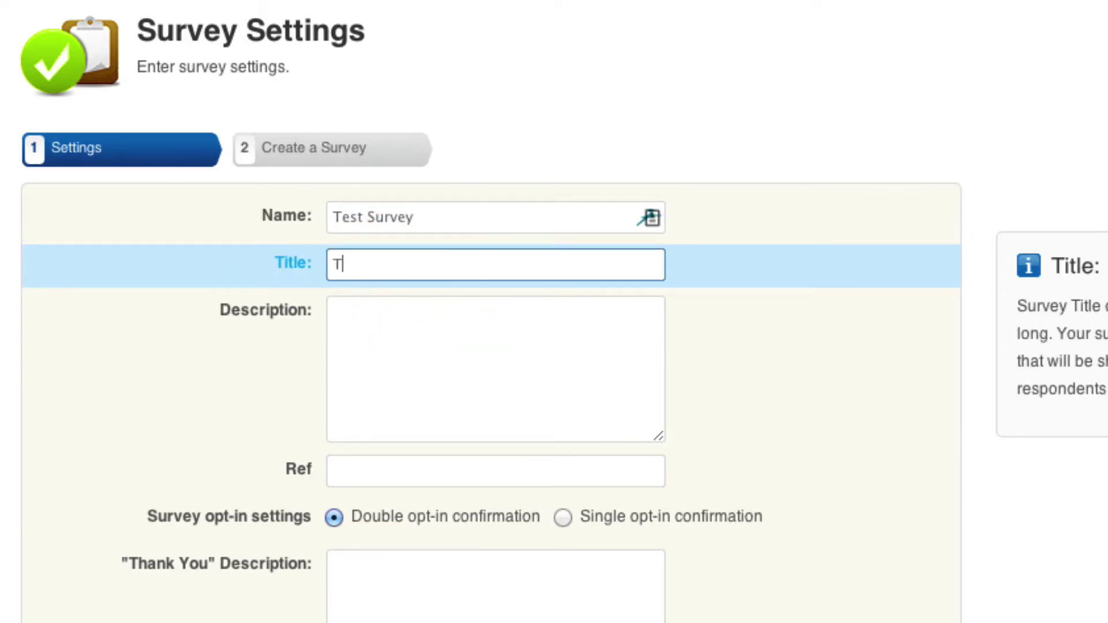
pyautogui.write('est Survey')
# Step: Enter the description 'This is my test survey for the GetResponse Video'
pyautogui.scroll(-1, 594, 216)
pyautogui.click(425, 299)
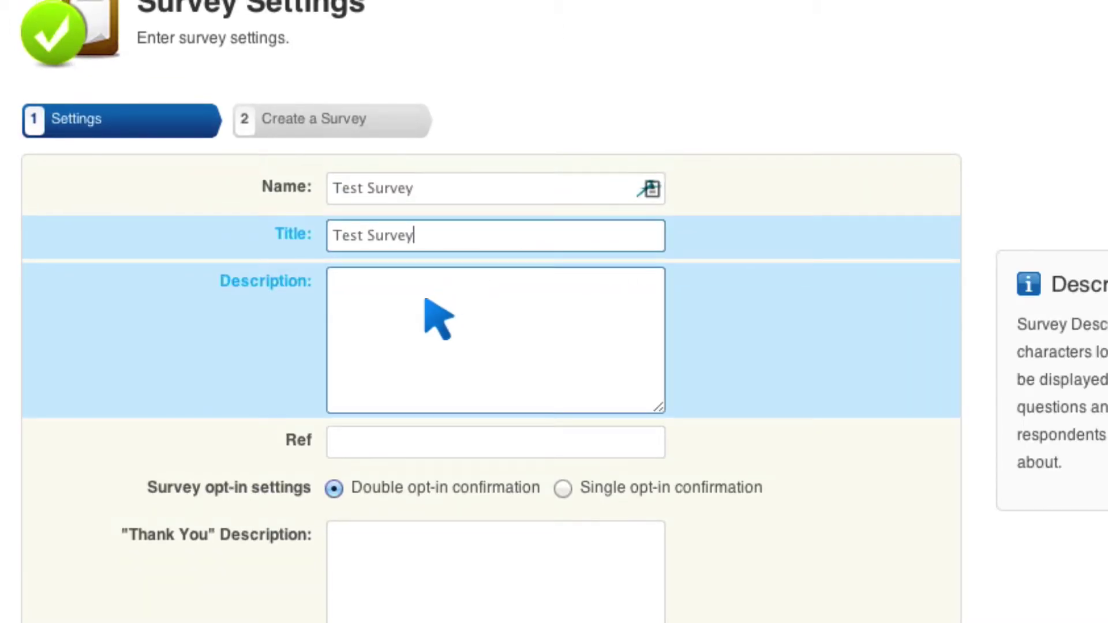
pyautogui.click(426, 299)
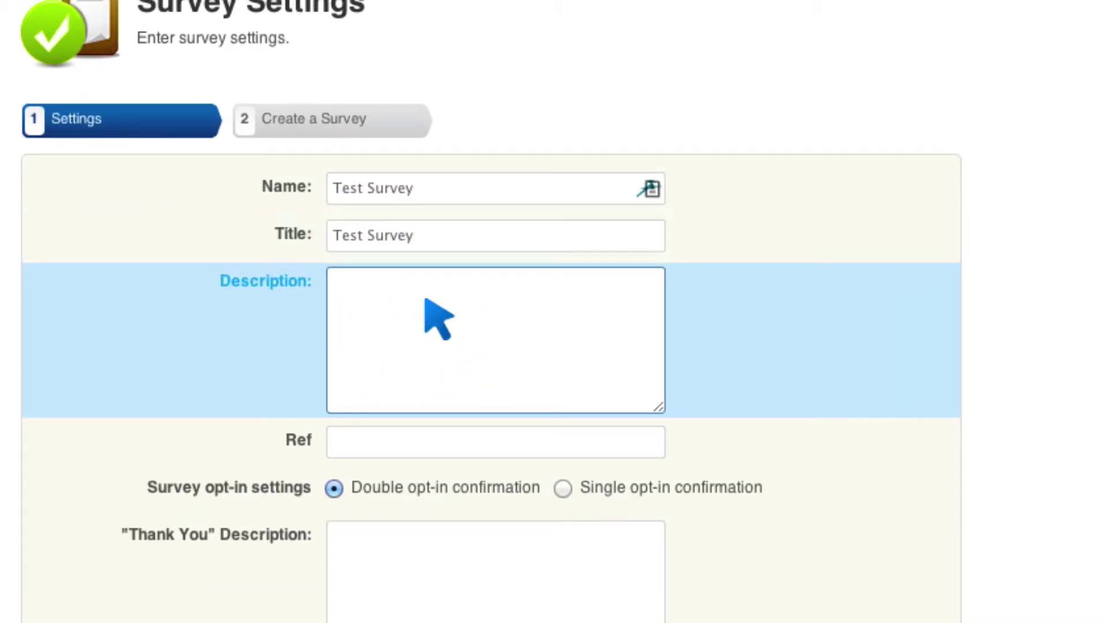
pyautogui.write('This is my test su')
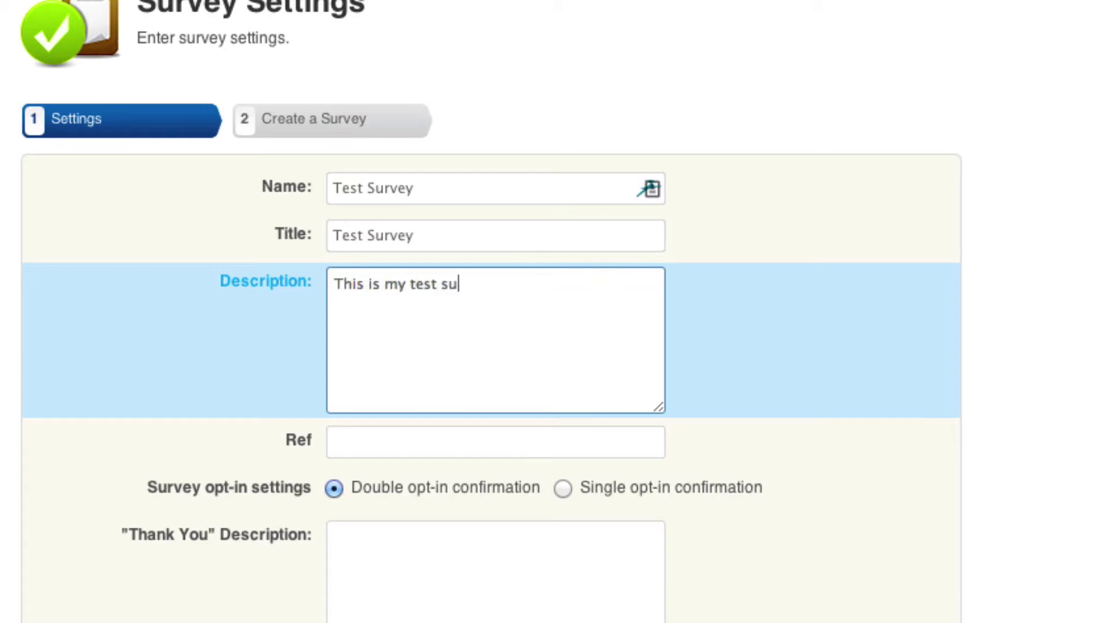
pyautogui.write('rvey for the GetResp')
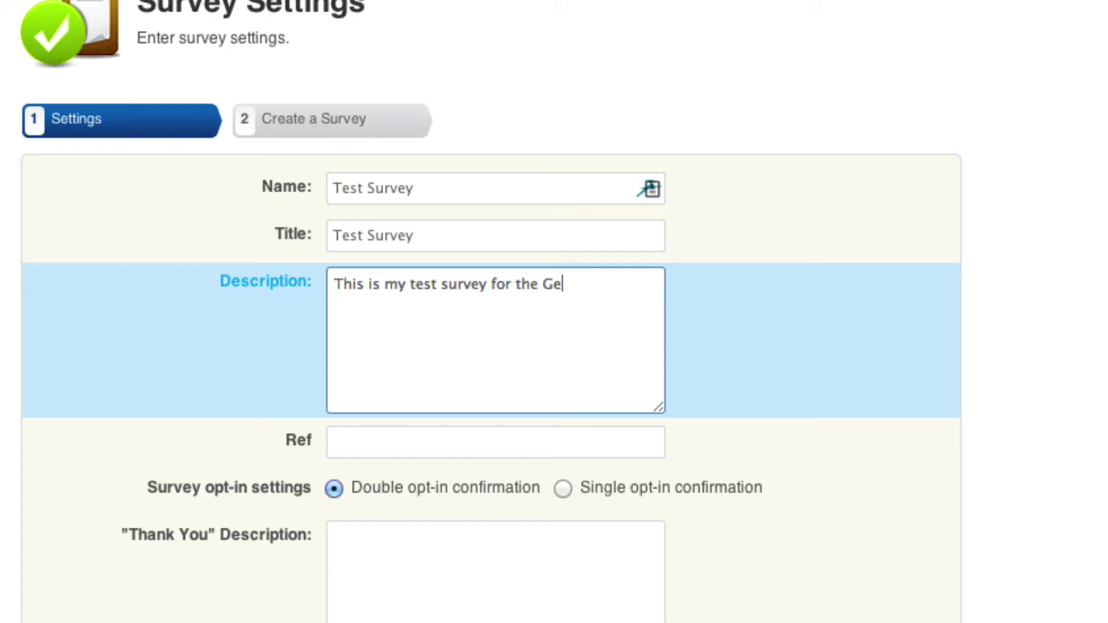
pyautogui.write('onse Video')
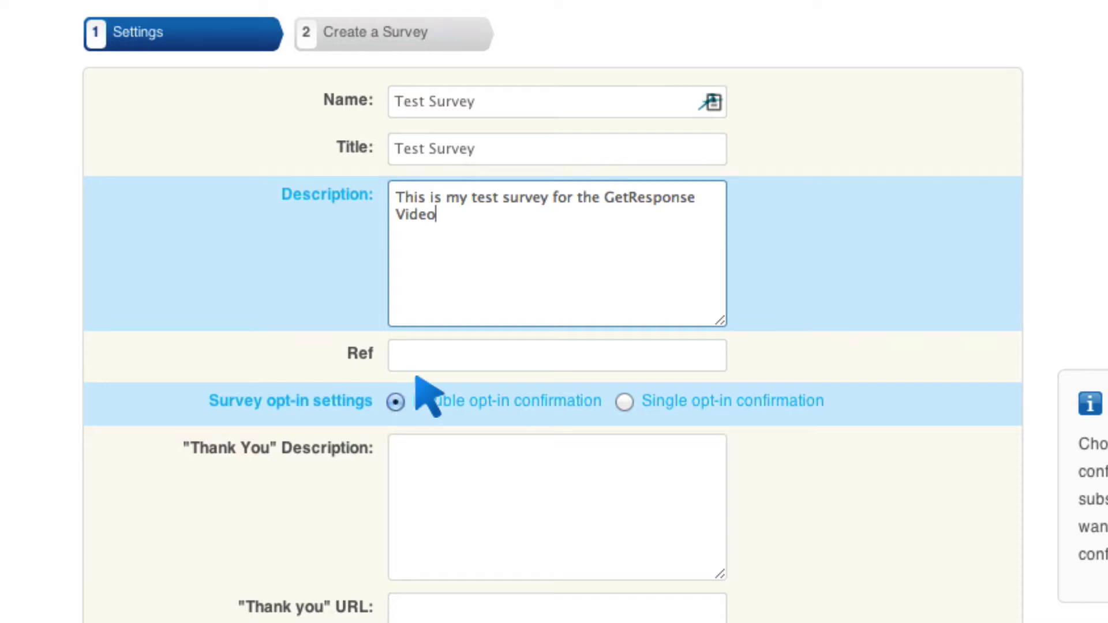
pyautogui.click(616, 387)
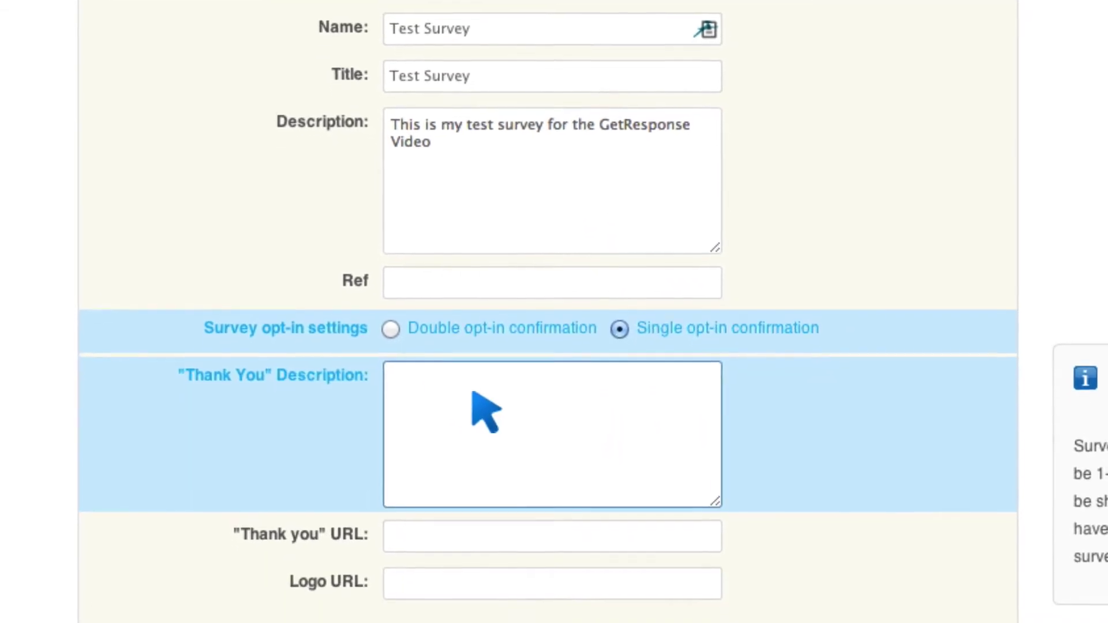
pyautogui.click(477, 436)
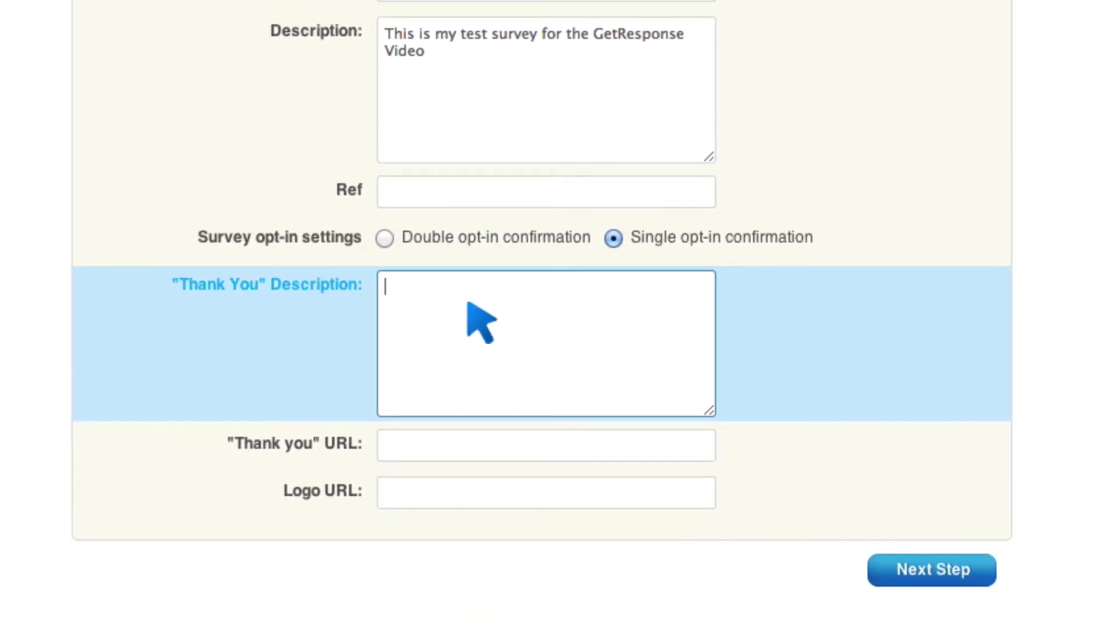
pyautogui.write('Thank you so ')
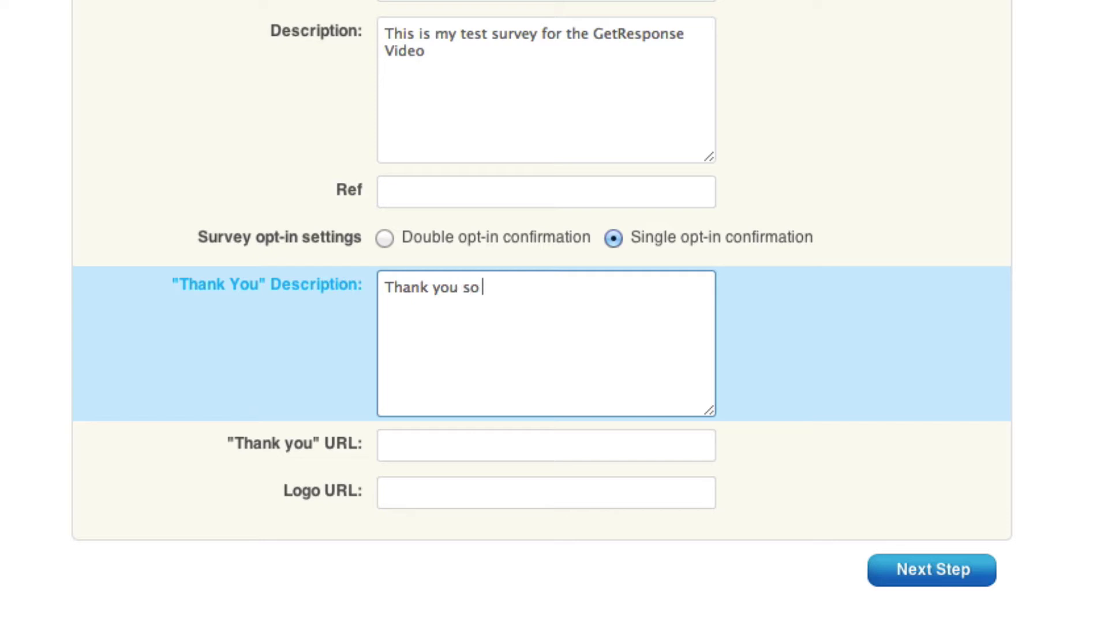
pyautogui.write('much for com')
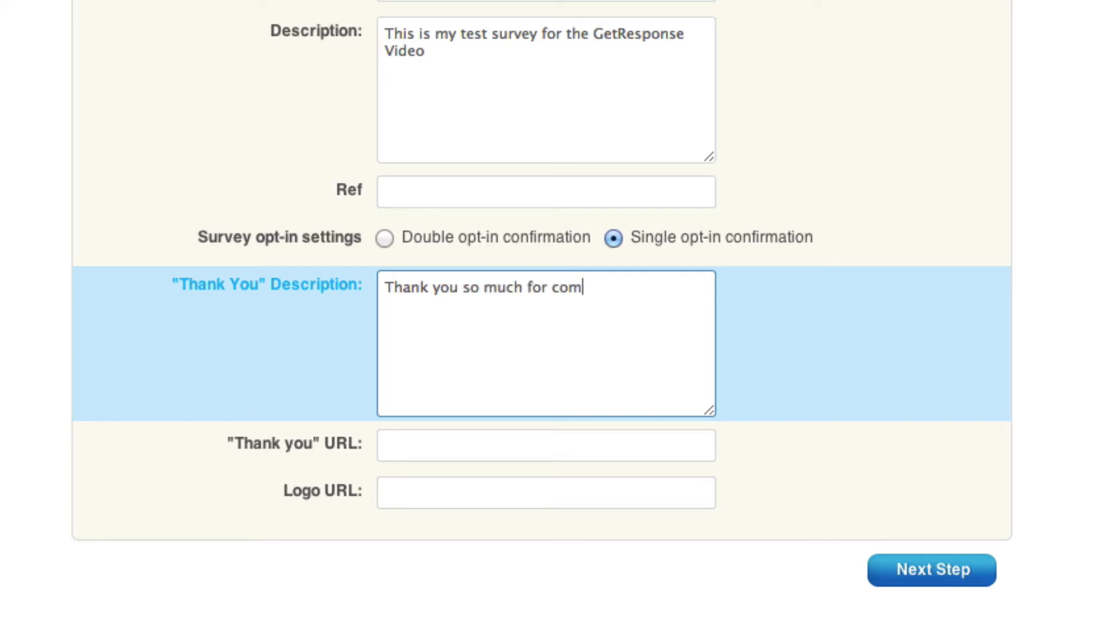
pyautogui.write('pleting my survey')
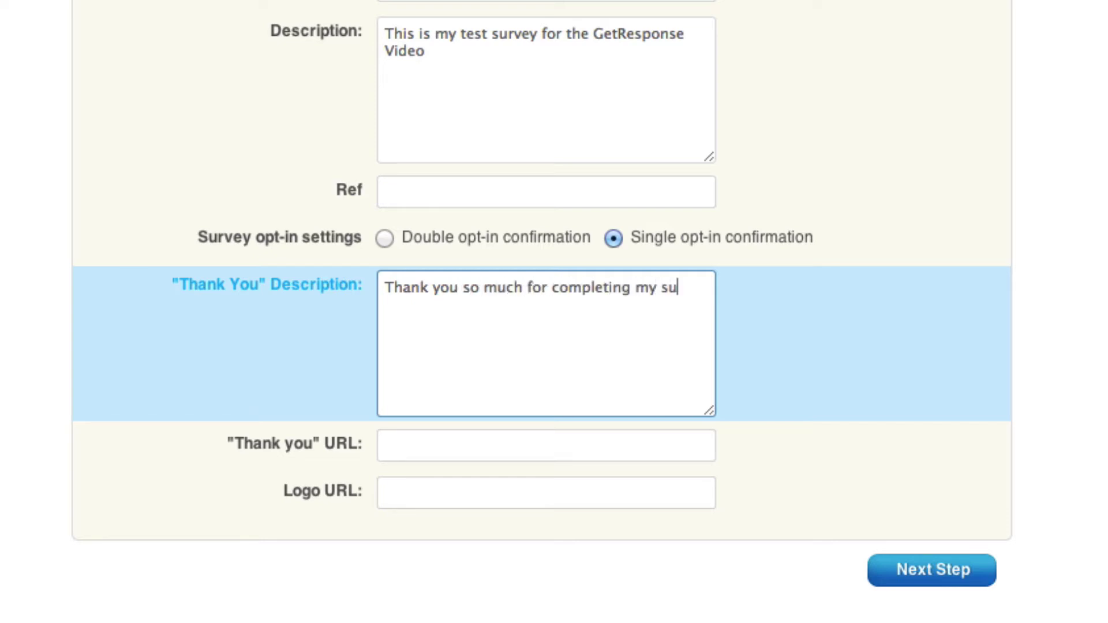
pyautogui.click(416, 444)
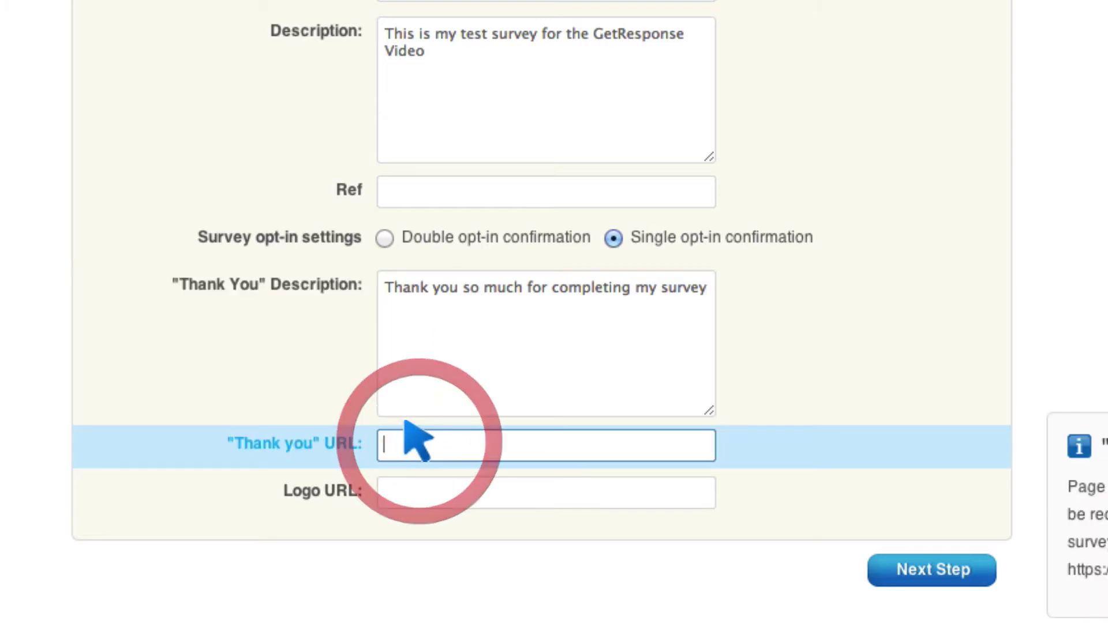
pyautogui.write('http:/')
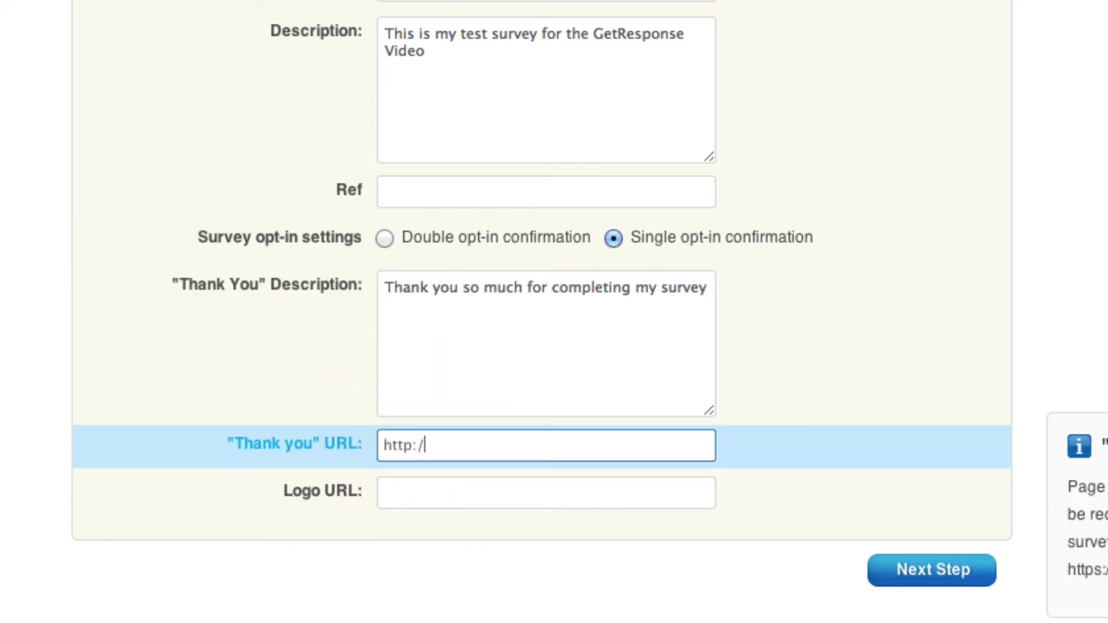
pyautogui.write('/www.interactive-biol')
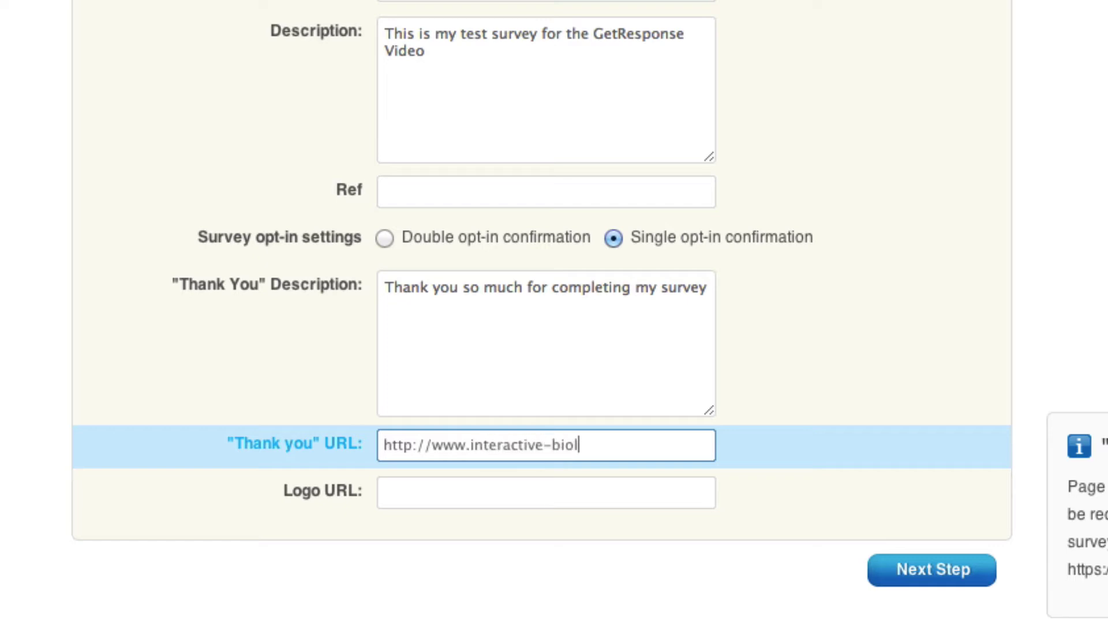
pyautogui.write('ogy.com/t')
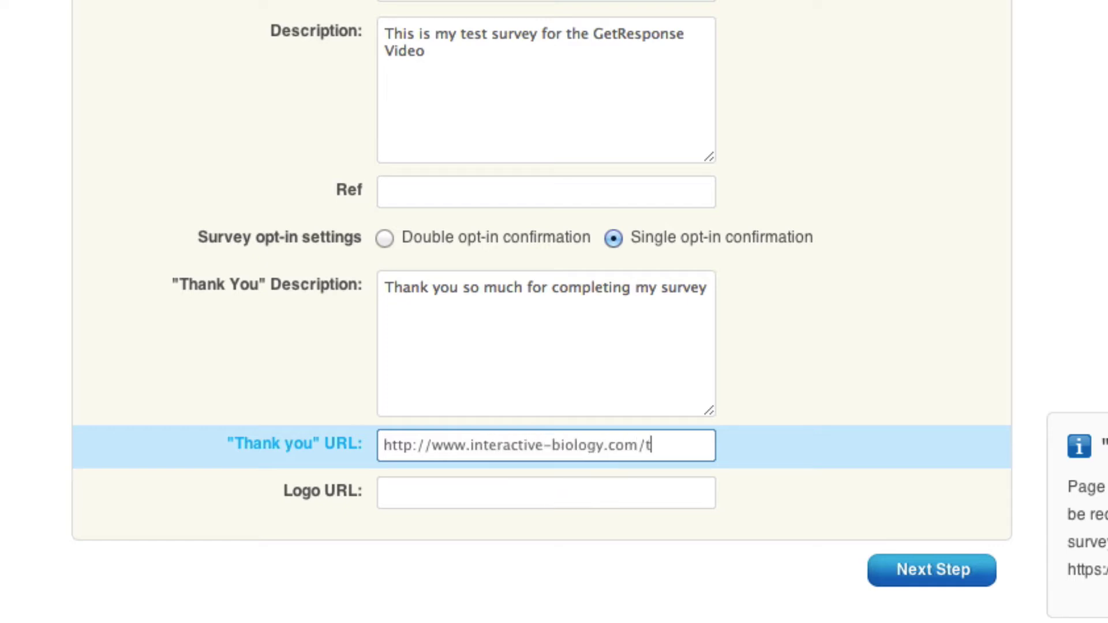
pyautogui.write('hankyou')
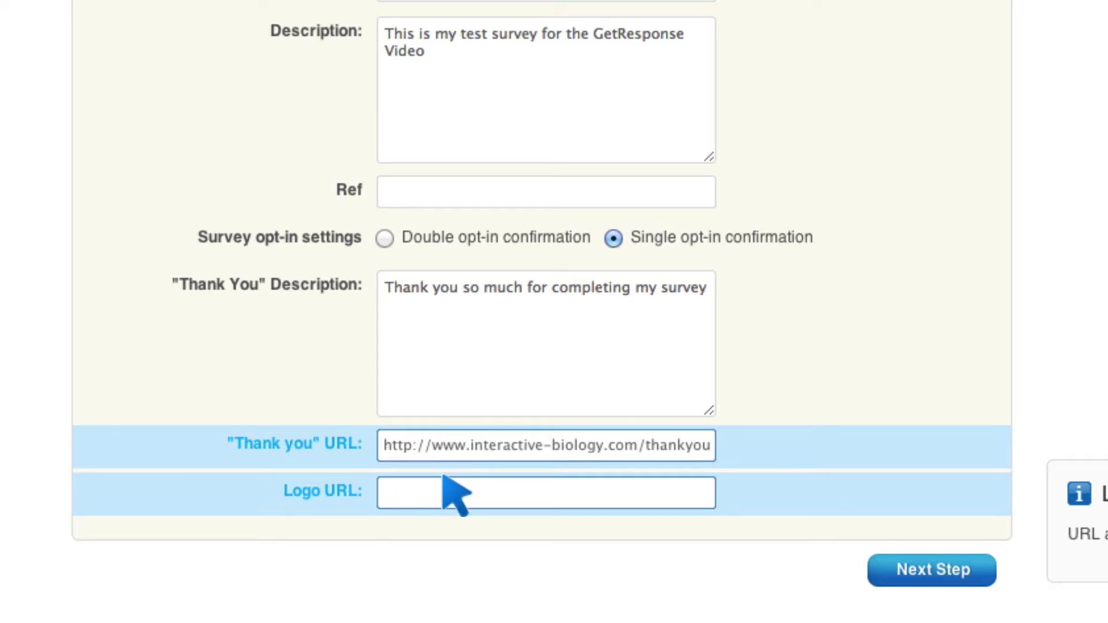
# Step: Continue from the settings to the Create a Survey builder
pyautogui.click(949, 569)
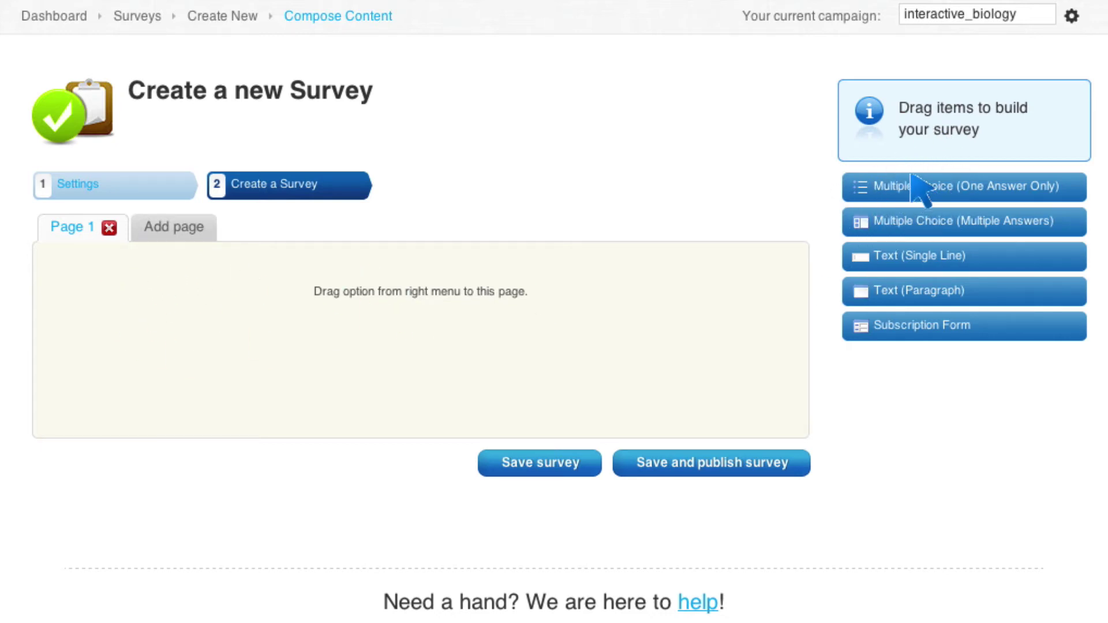
# Step: Add a multiple-choice question to Page 1 titled 'Isn't this survey Feature AWESOME?'
pyautogui.moveTo(913, 176); pyautogui.dragTo(153, 341)
pyautogui.click(132, 274)
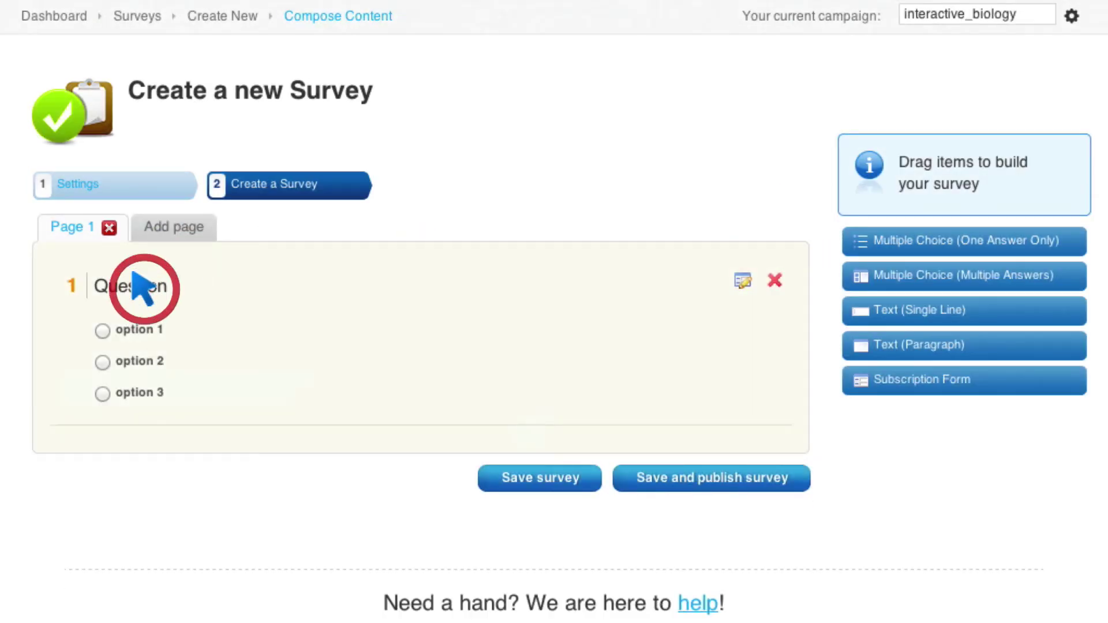
pyautogui.click(743, 281)
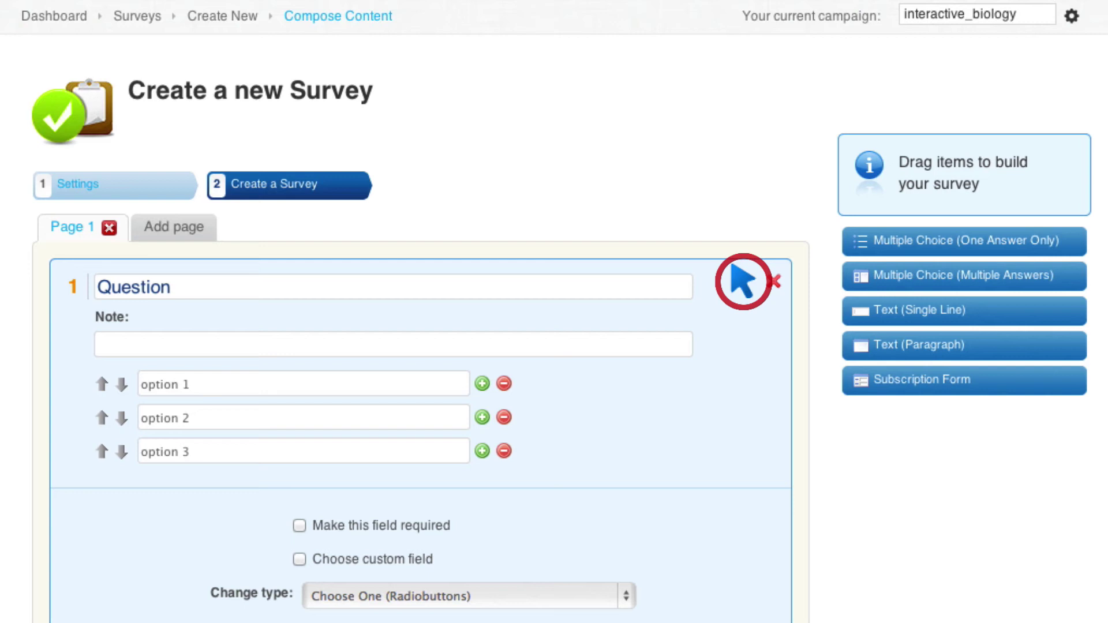
pyautogui.click(265, 286)
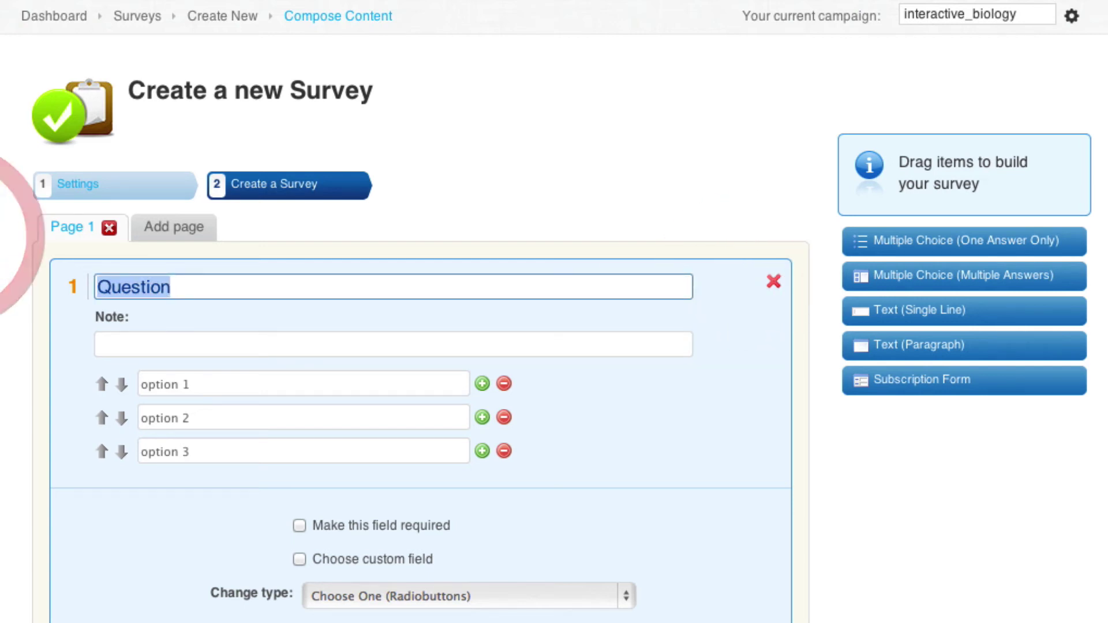
pyautogui.write("Isn't this surve")
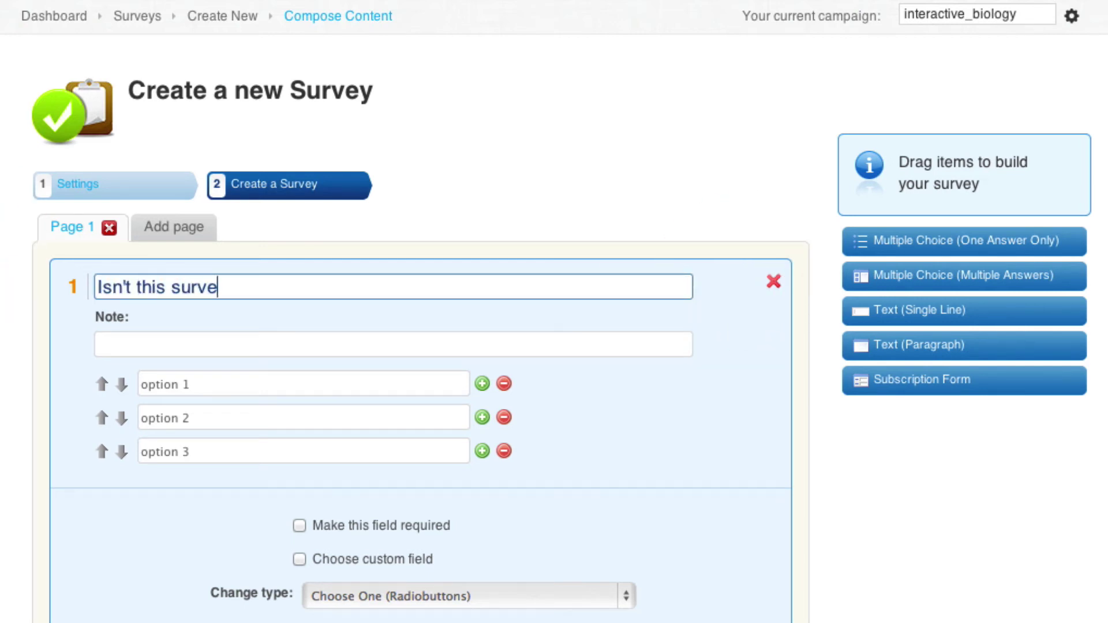
pyautogui.write('y Feature AWES')
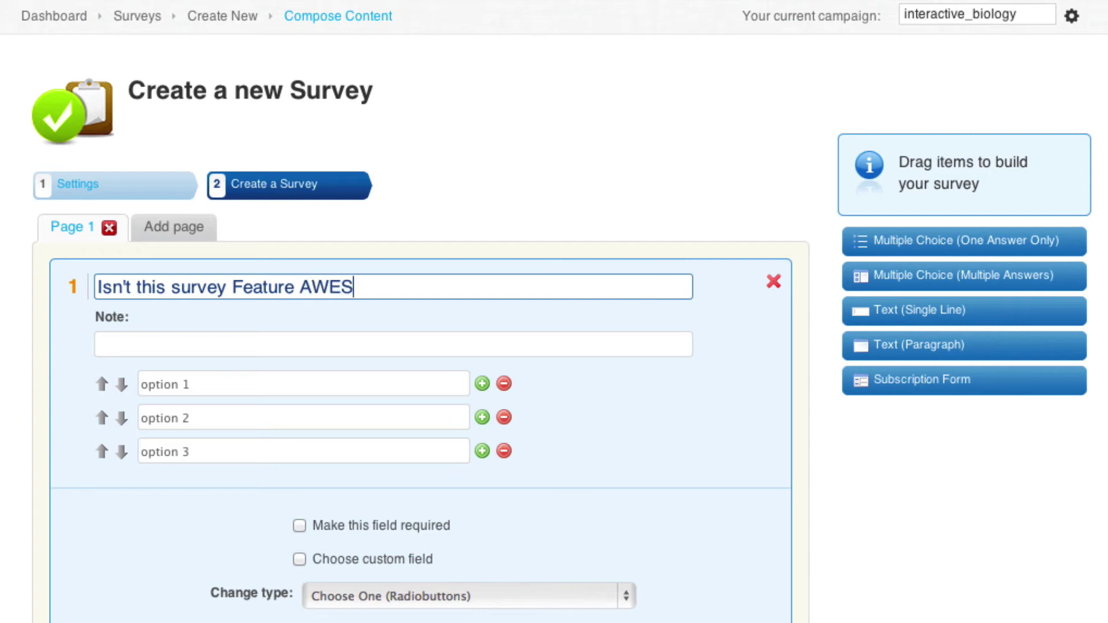
pyautogui.write('OME?')
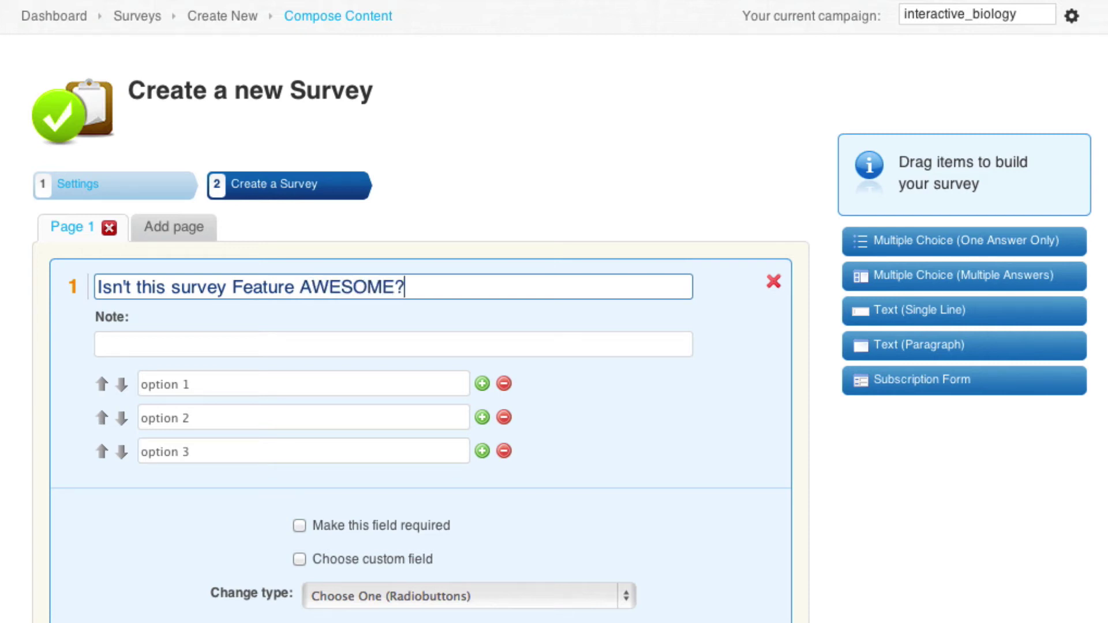
# Step: Set the three answer options to Yes, Yes for sure and More than Awesome
pyautogui.click(222, 384)
pyautogui.hotkey('ctrl', 'a')
pyautogui.write('Yes')
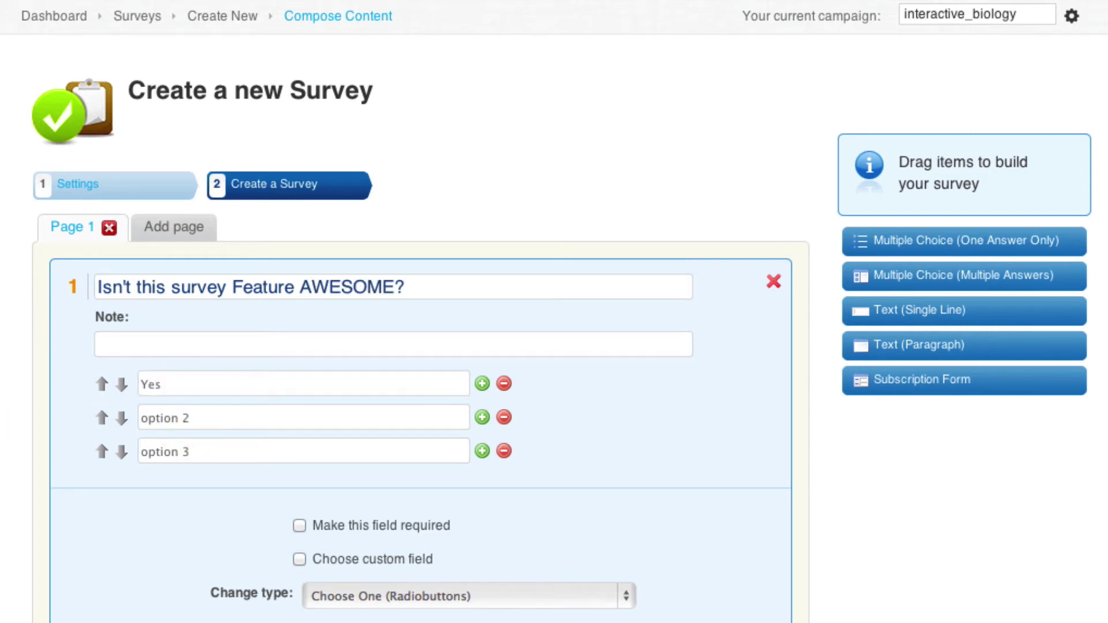
pyautogui.click(222, 408)
pyautogui.hotkey('ctrl', 'a')
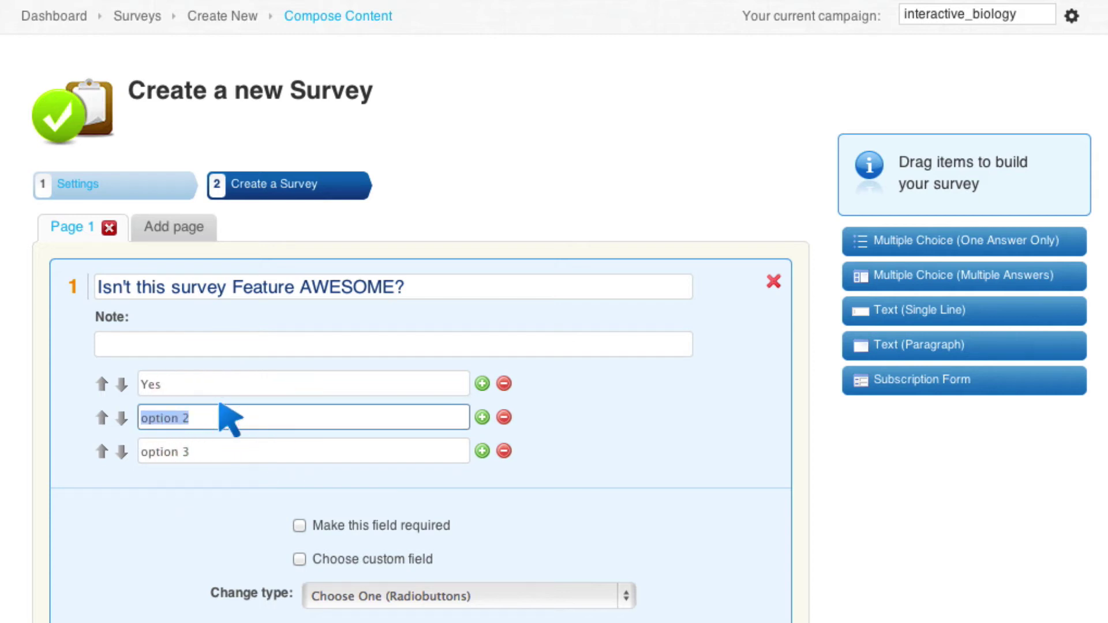
pyautogui.write('Yes')
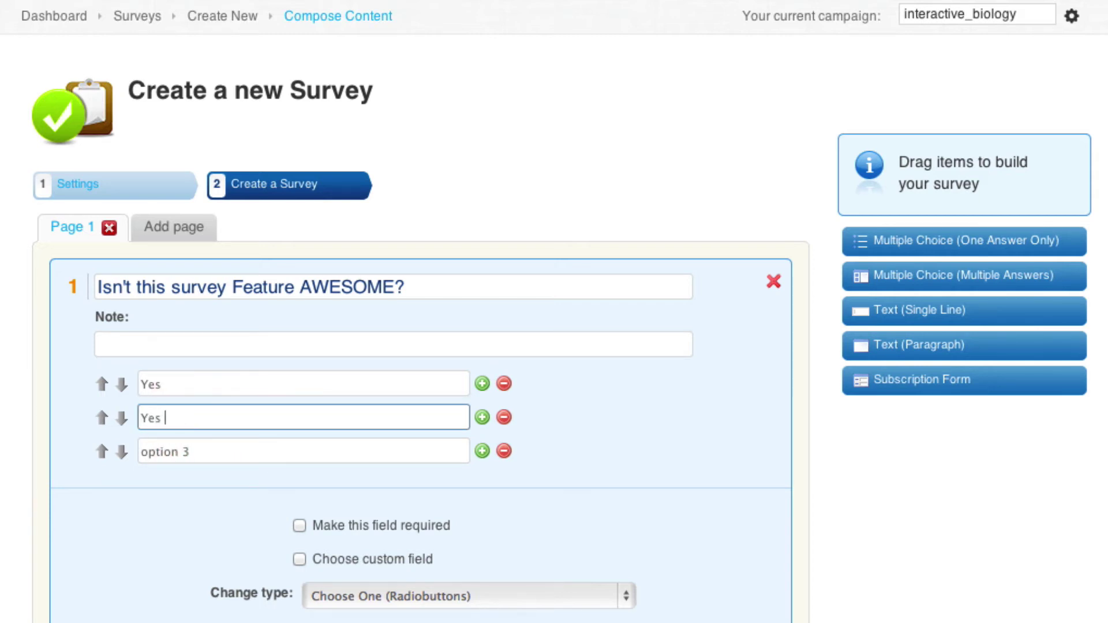
pyautogui.write(' for sure')
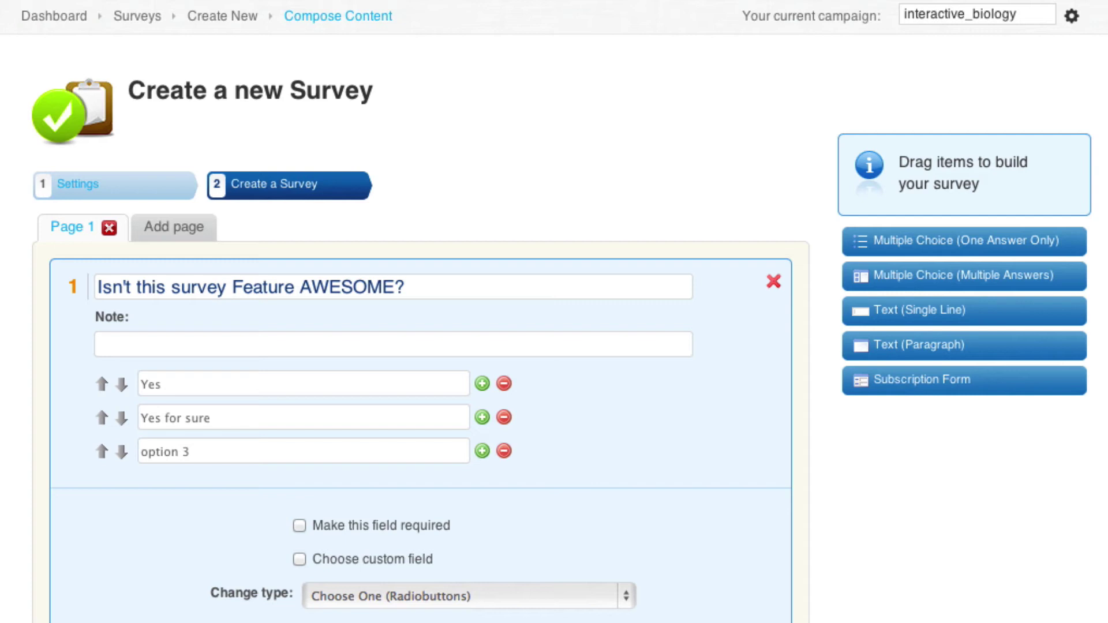
pyautogui.click(196, 443)
pyautogui.hotkey('ctrl', 'a')
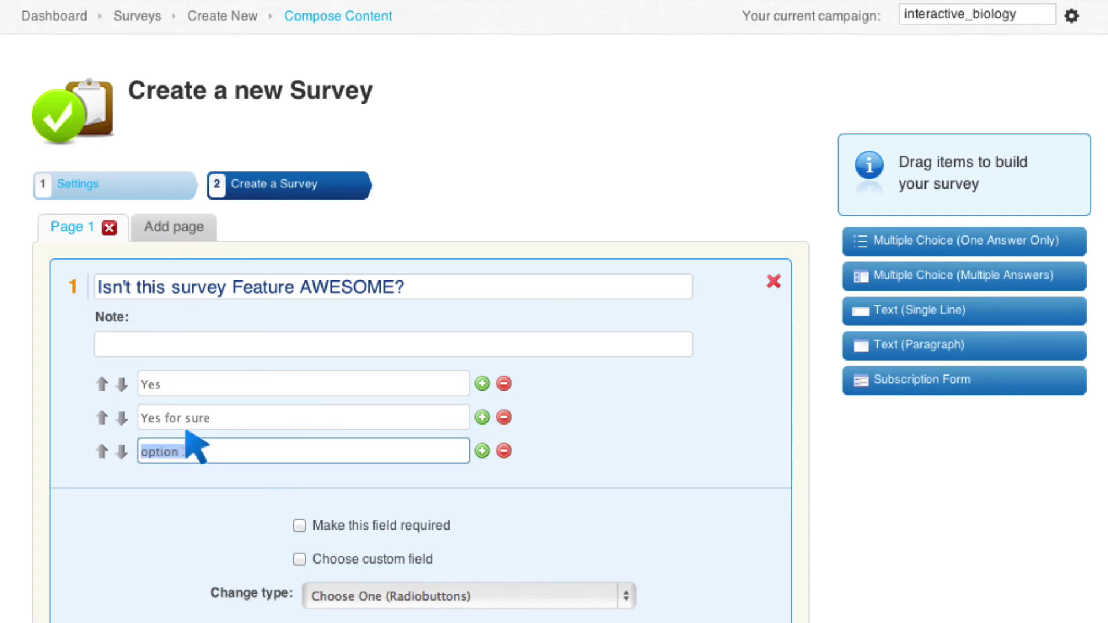
pyautogui.write('More than ')
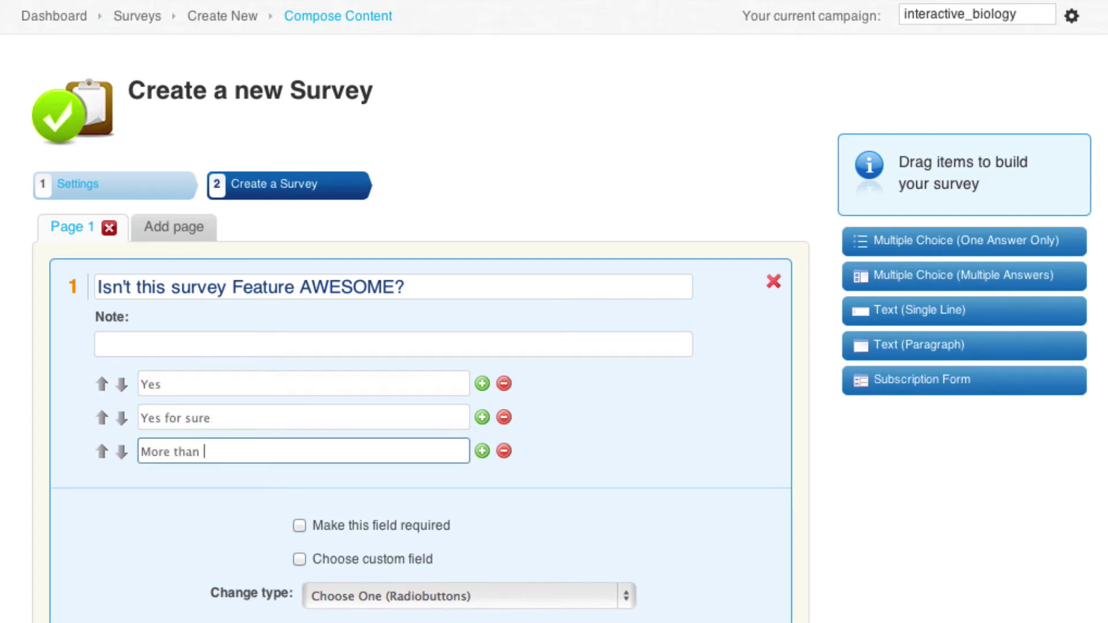
pyautogui.write('Awesome')
pyautogui.scroll(-2, 375, 470)
pyautogui.scroll(-1, 373, 470)
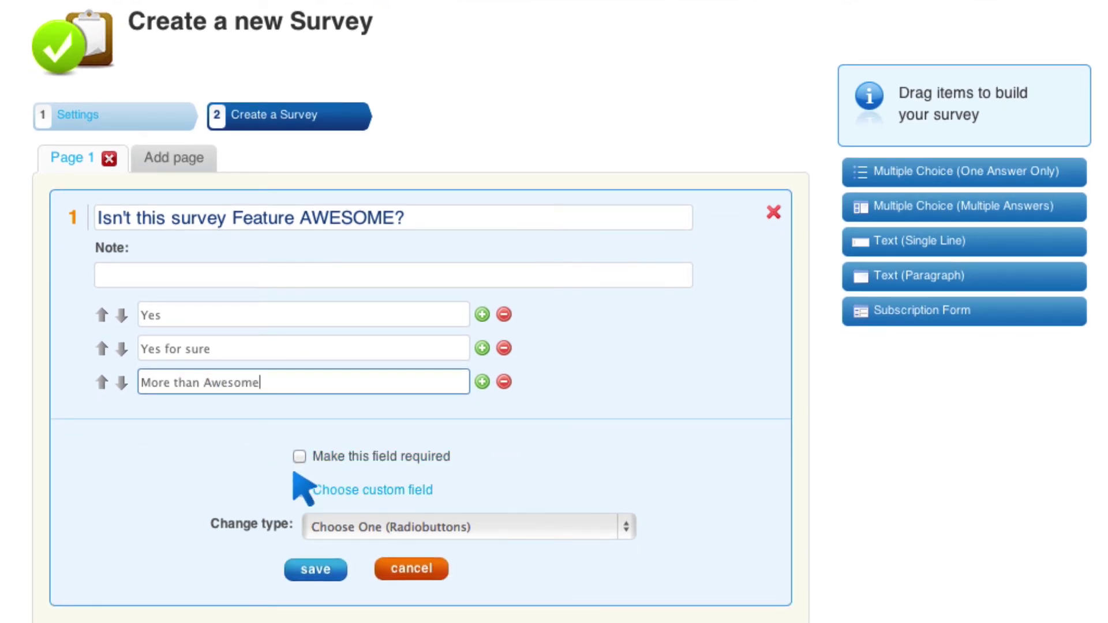
# Step: Leave the custom field off, keep the Choose One (Radiobuttons) type, and save question 1
pyautogui.click(299, 489)
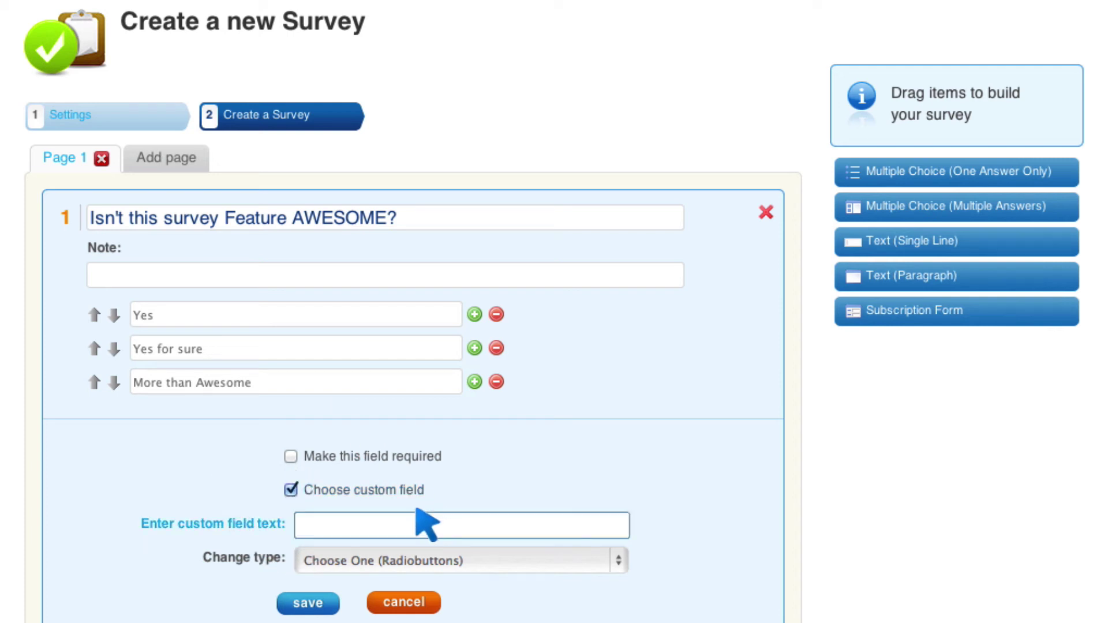
pyautogui.click(292, 489)
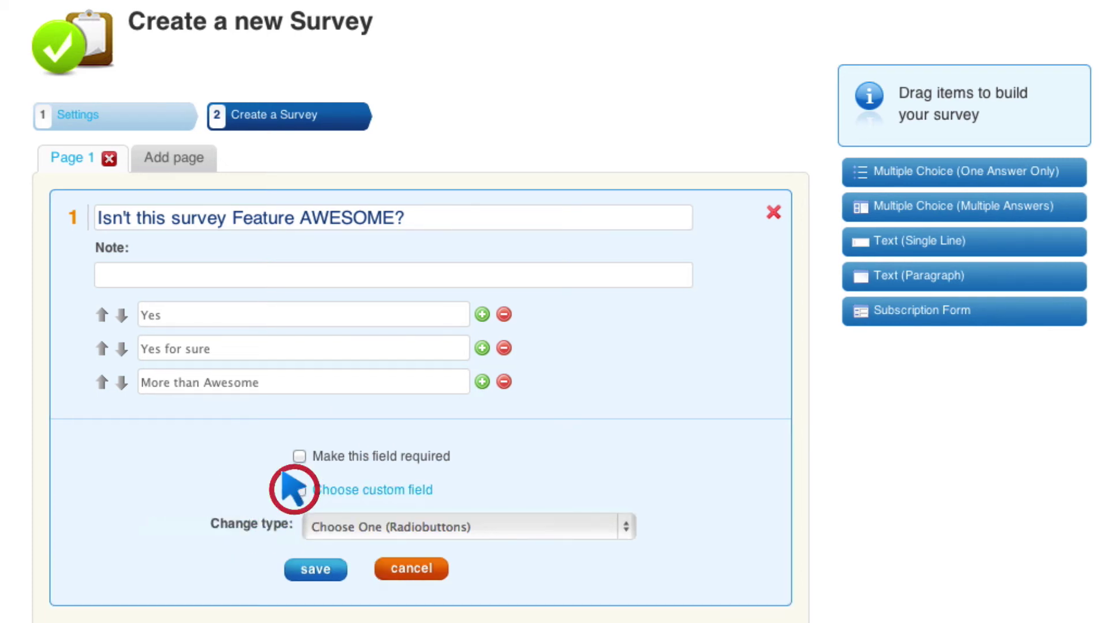
pyautogui.click(408, 524)
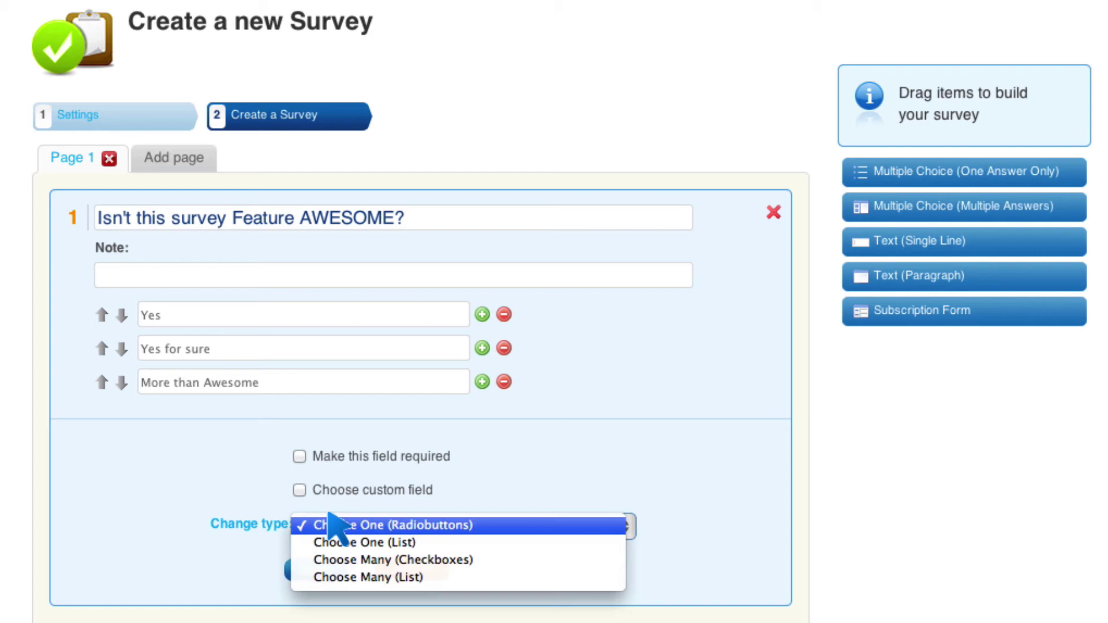
pyautogui.click(188, 589)
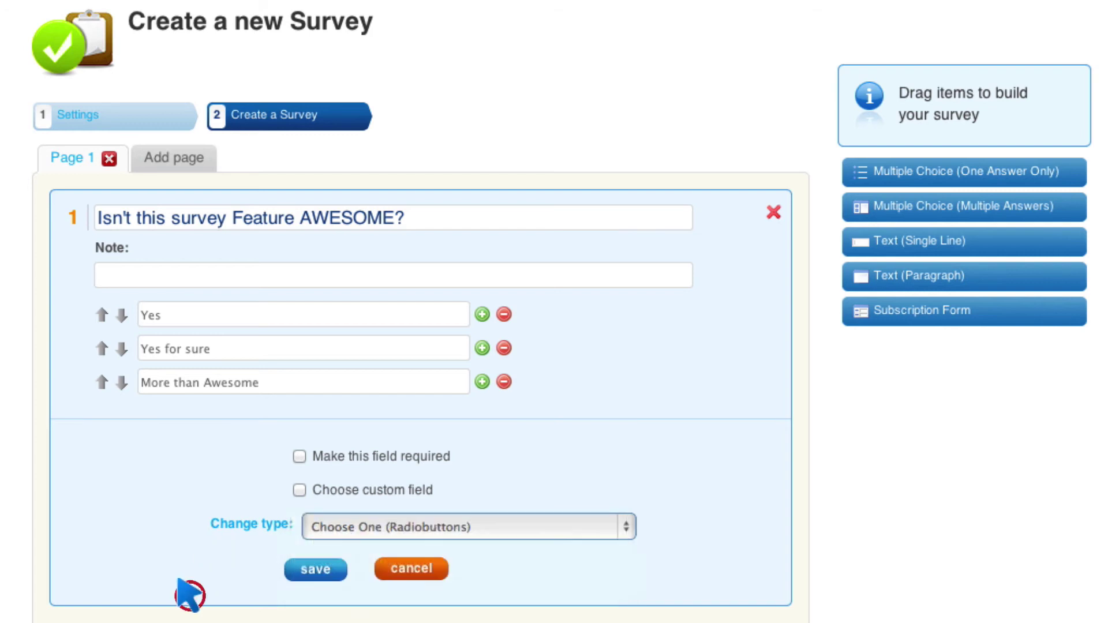
pyautogui.click(312, 570)
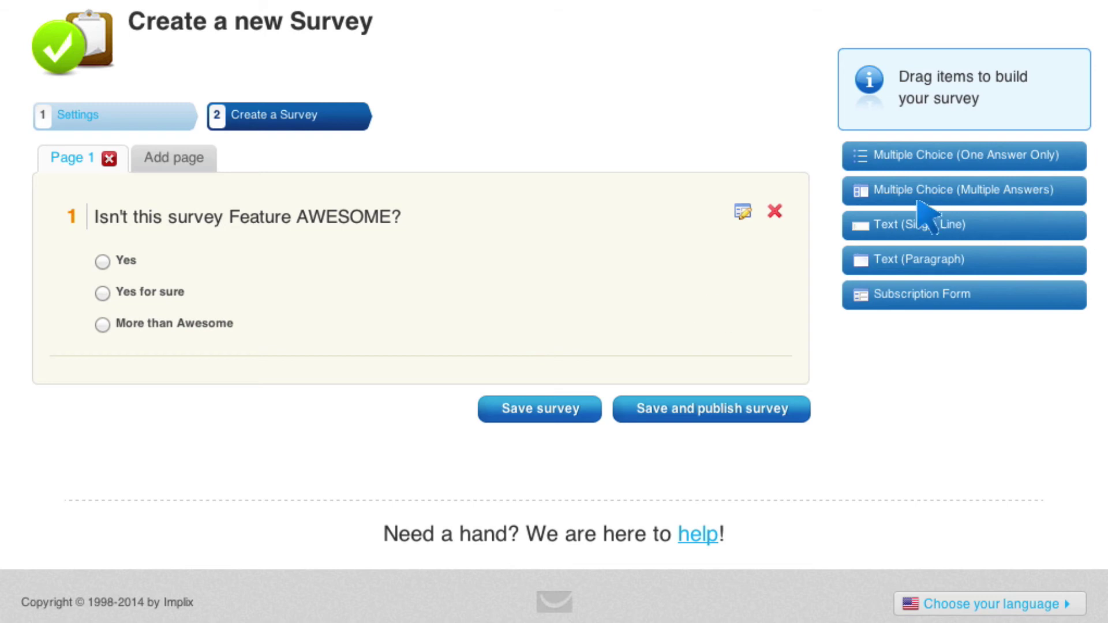
# Step: Add a single-line text question 'Use one word to describe the survey's Awesomeness' and save it
pyautogui.moveTo(918, 222); pyautogui.dragTo(153, 375)
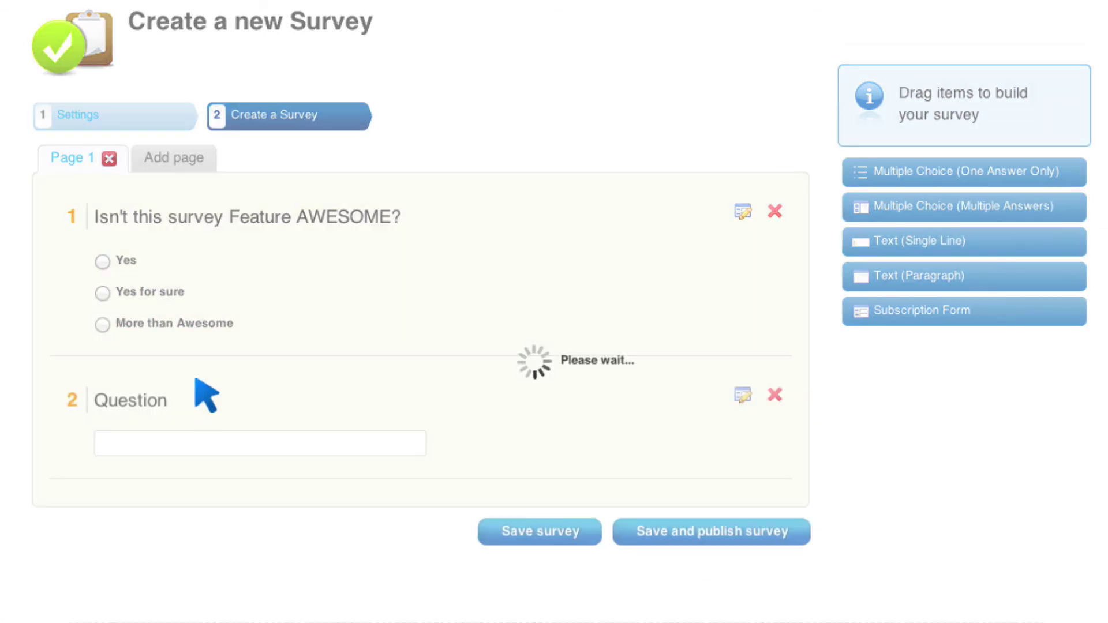
pyautogui.click(743, 395)
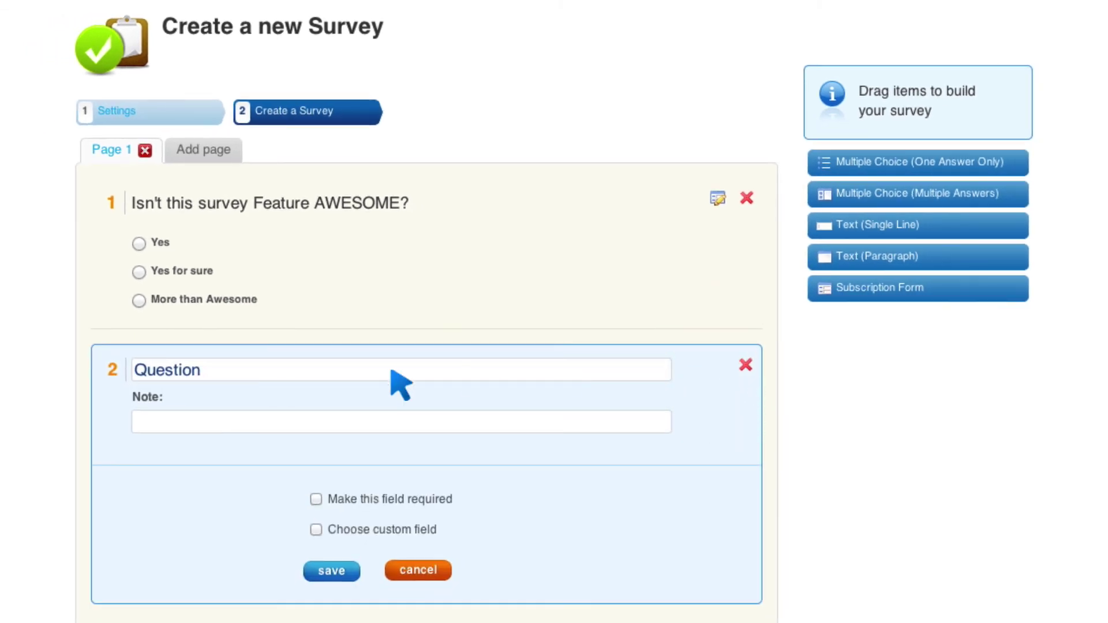
pyautogui.click(291, 369)
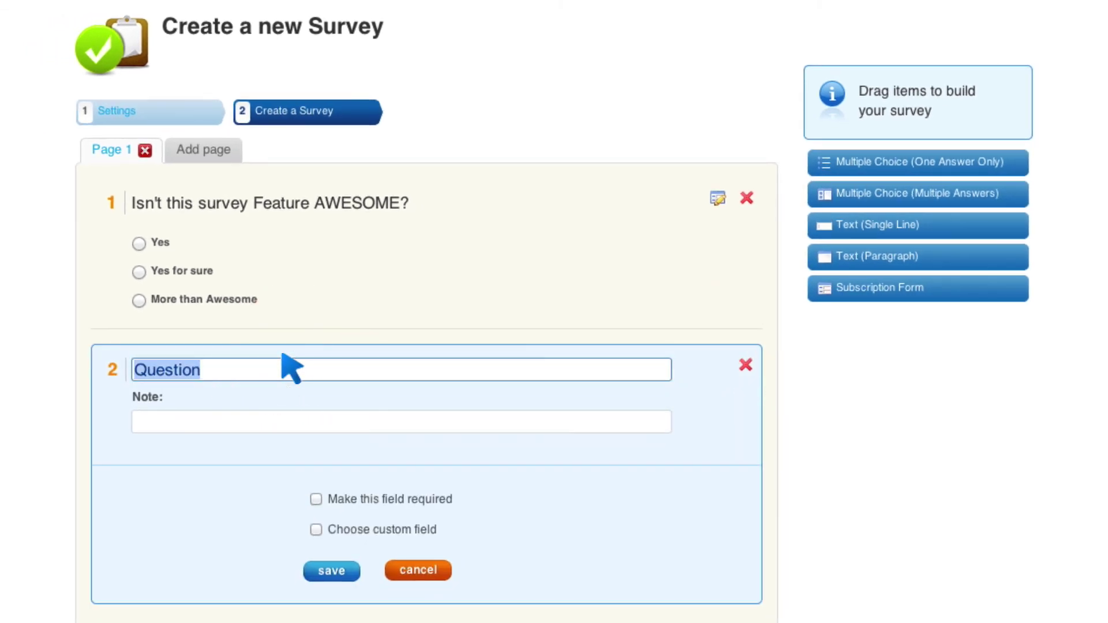
pyautogui.write('Use one w')
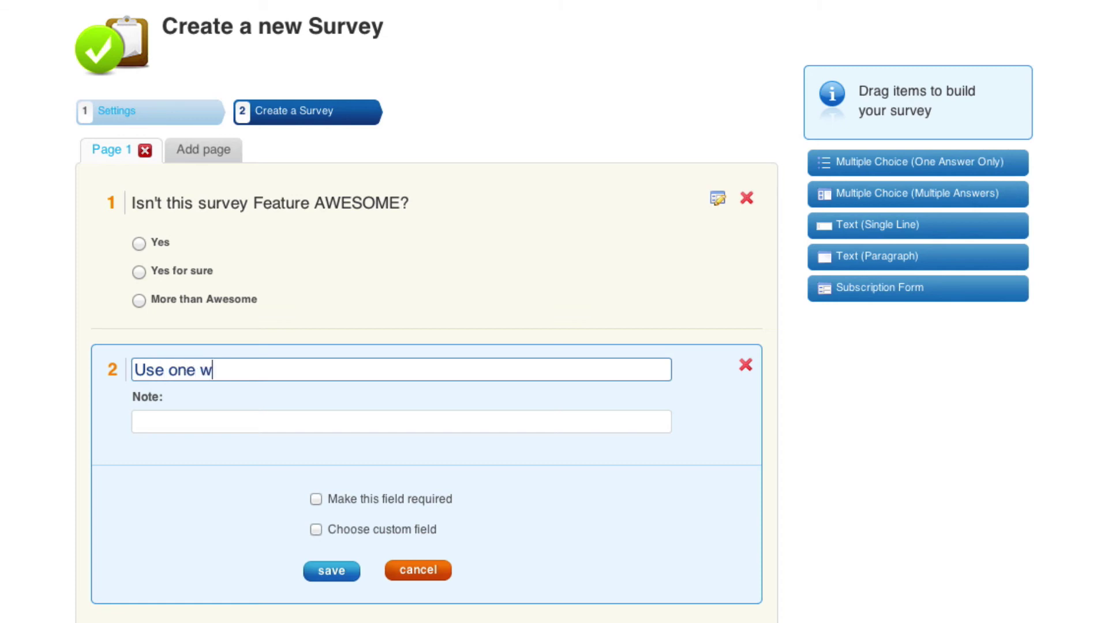
pyautogui.write('ord to descri')
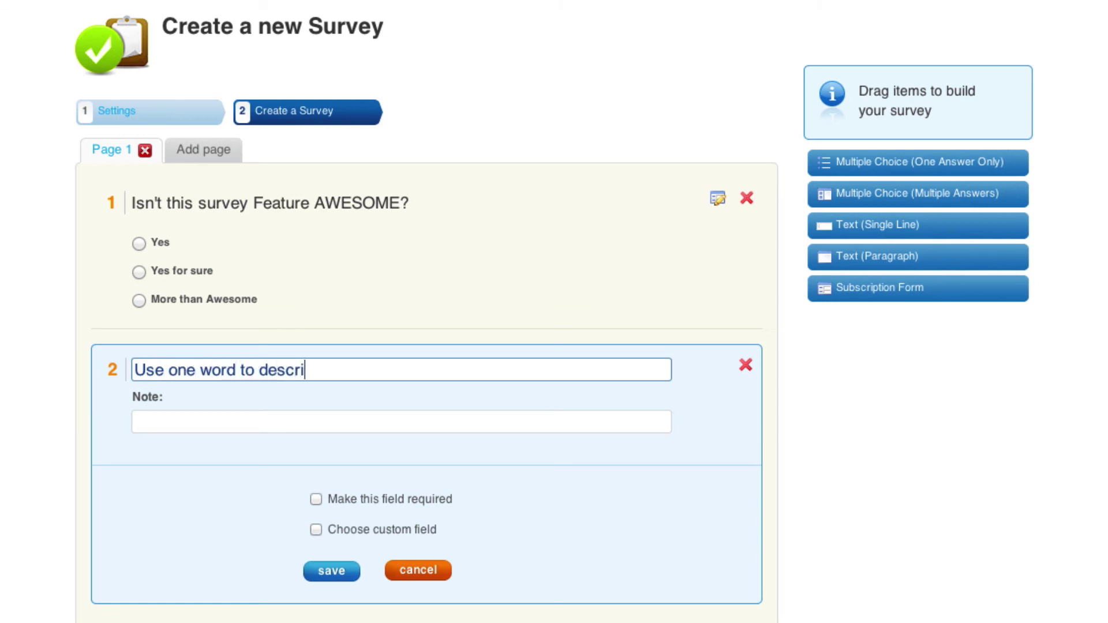
pyautogui.write('be the survey')
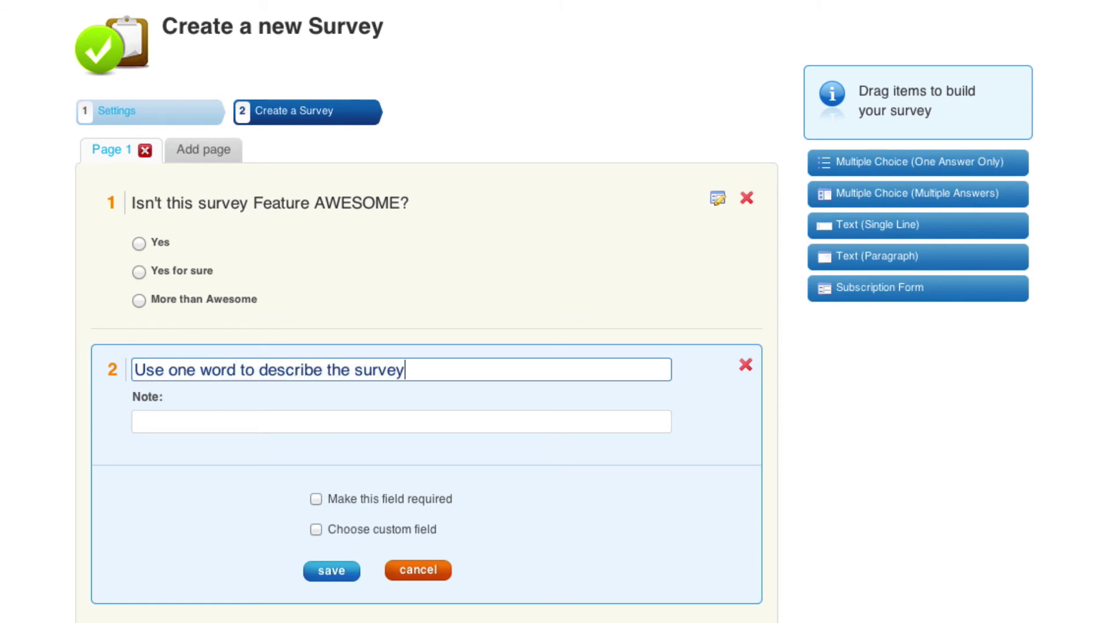
pyautogui.write("'s Awesomeness")
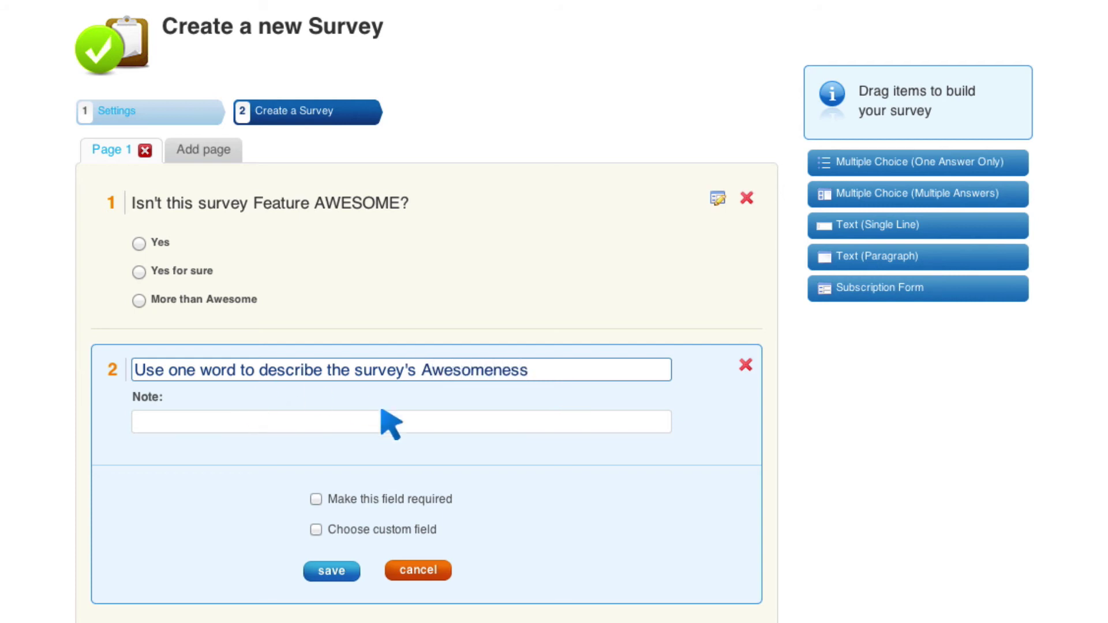
pyautogui.click(327, 571)
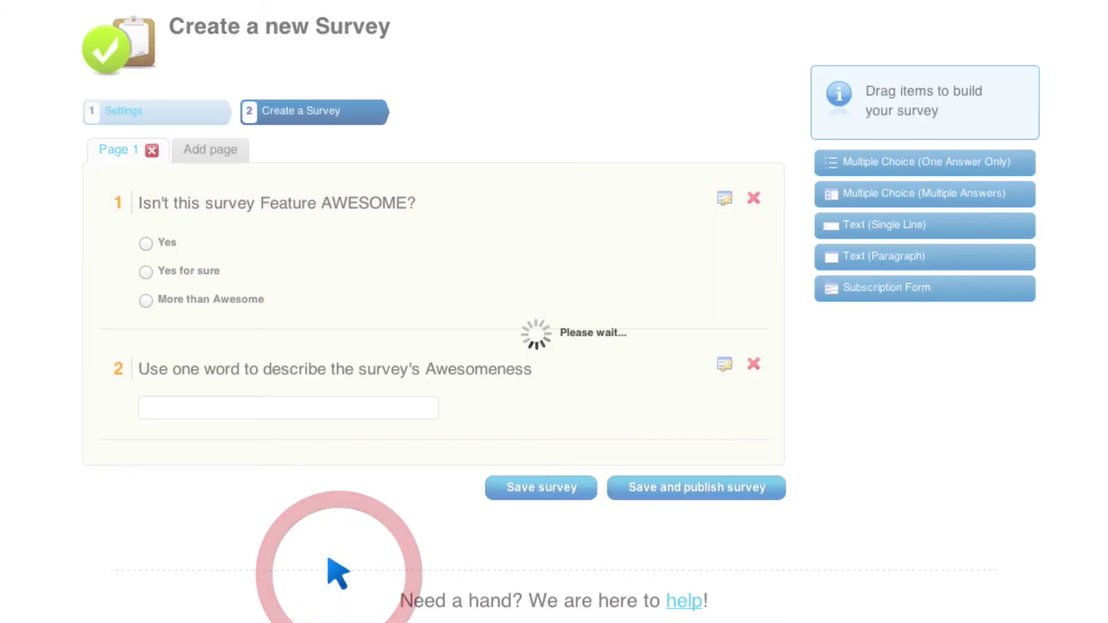
# Step: Save and publish the survey, then open its public link in a new tab
pyautogui.click(675, 472)
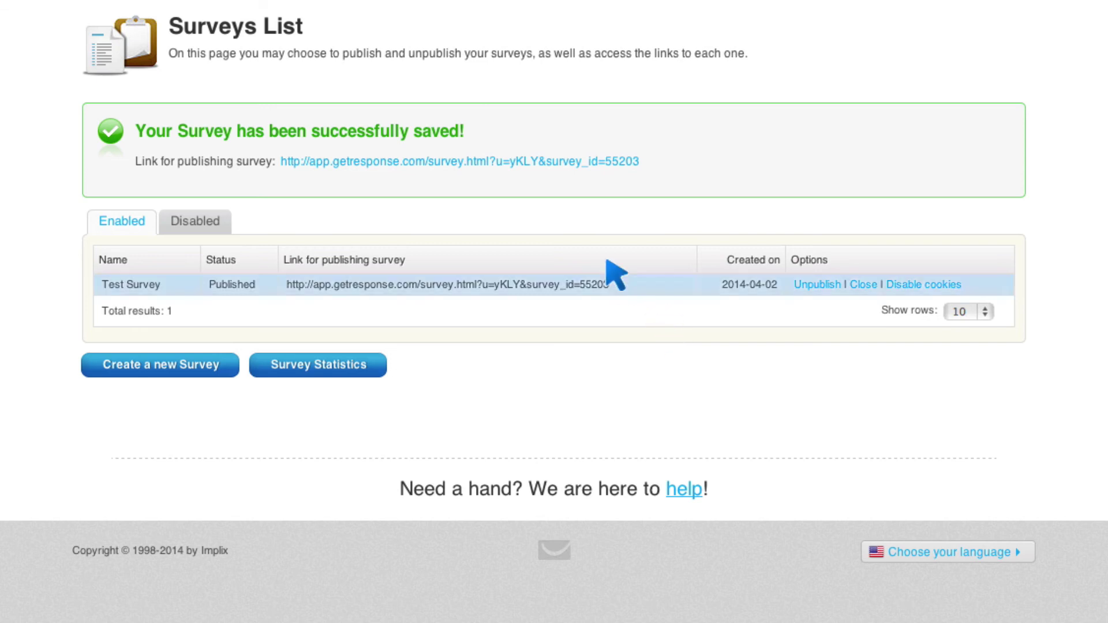
pyautogui.rightClick(411, 141)
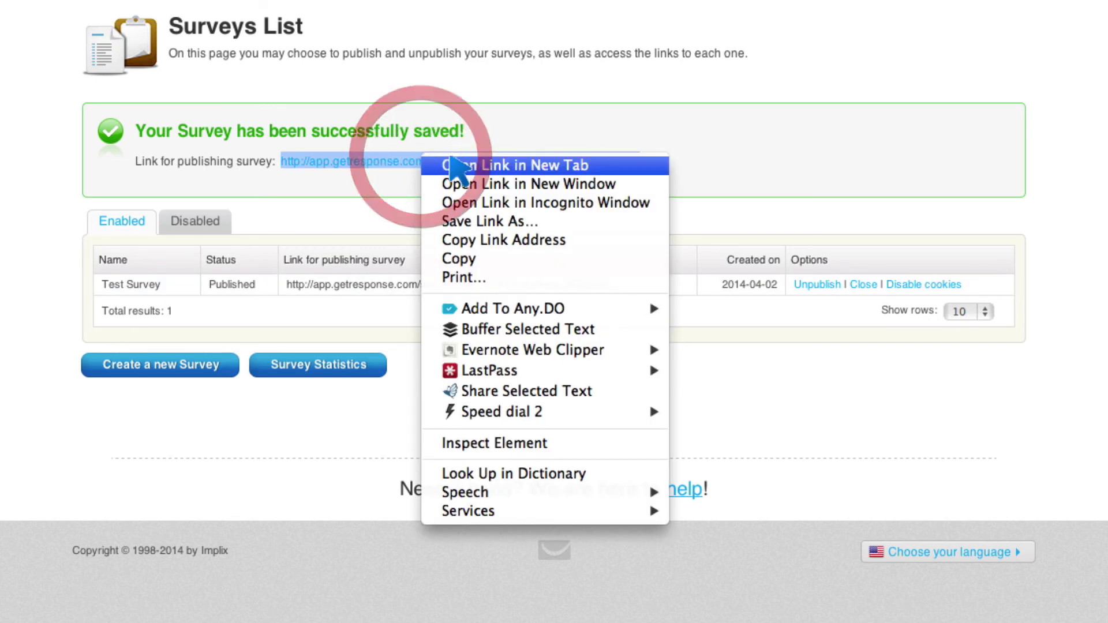
pyautogui.click(465, 136)
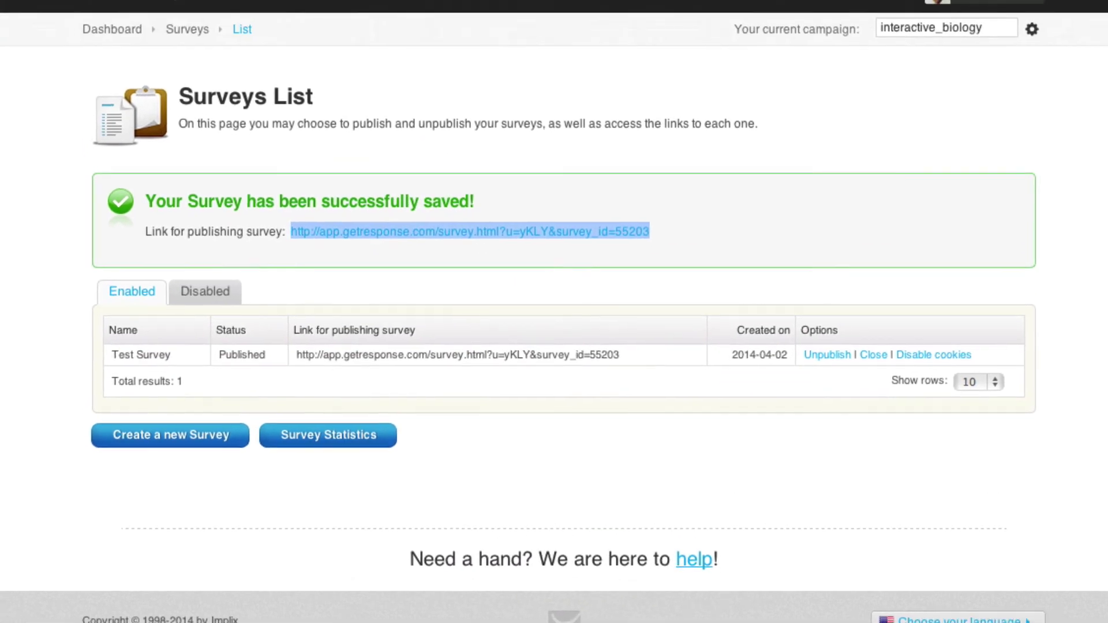